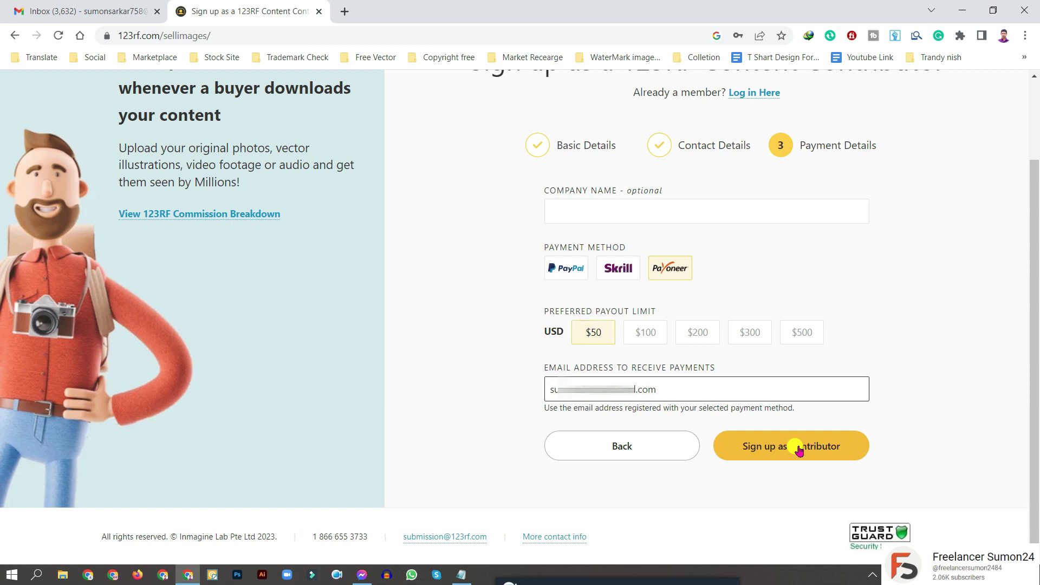
Read through the Terms of Use & Privacy Notice and agree to it for the contributor sign-up.
scroll(416, 280, down, 10)
scroll(417, 279, down, 20)
scroll(417, 279, down, 15)
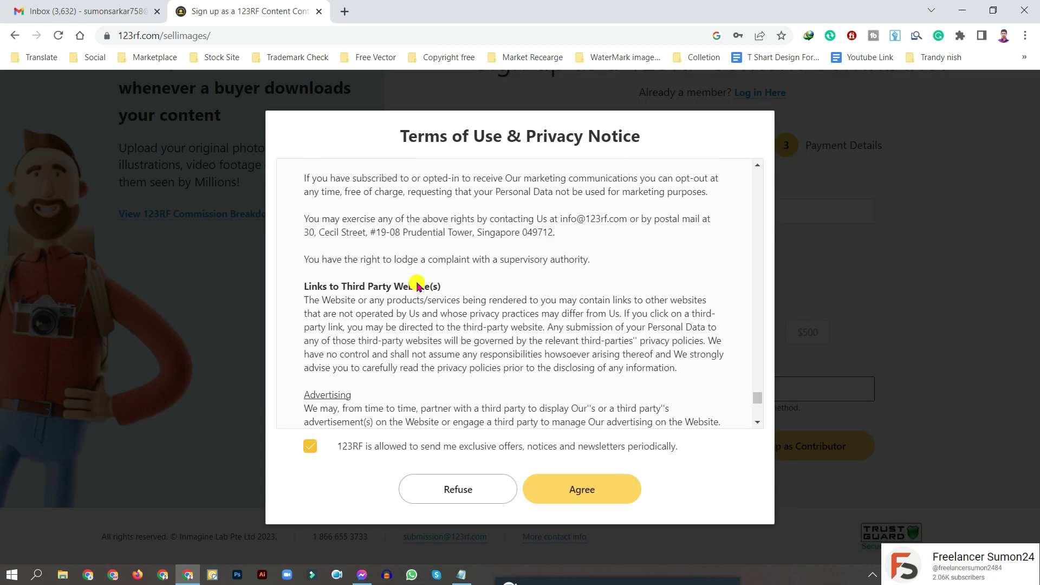
click(579, 492)
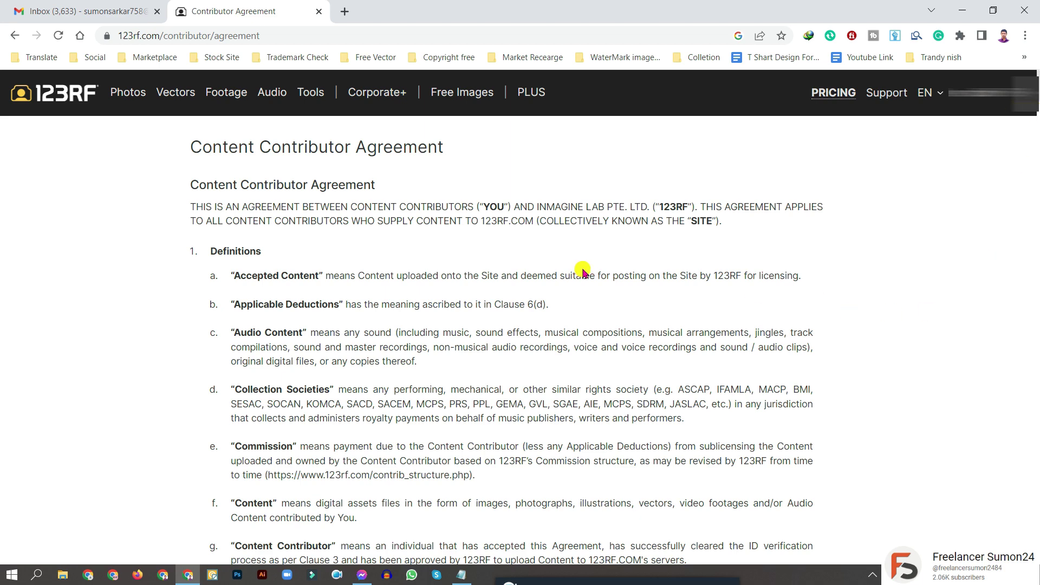
Accept the Content Contributor Agreement and go to the account settings to complete the profile.
scroll(582, 274, down, 20)
scroll(584, 277, down, 20)
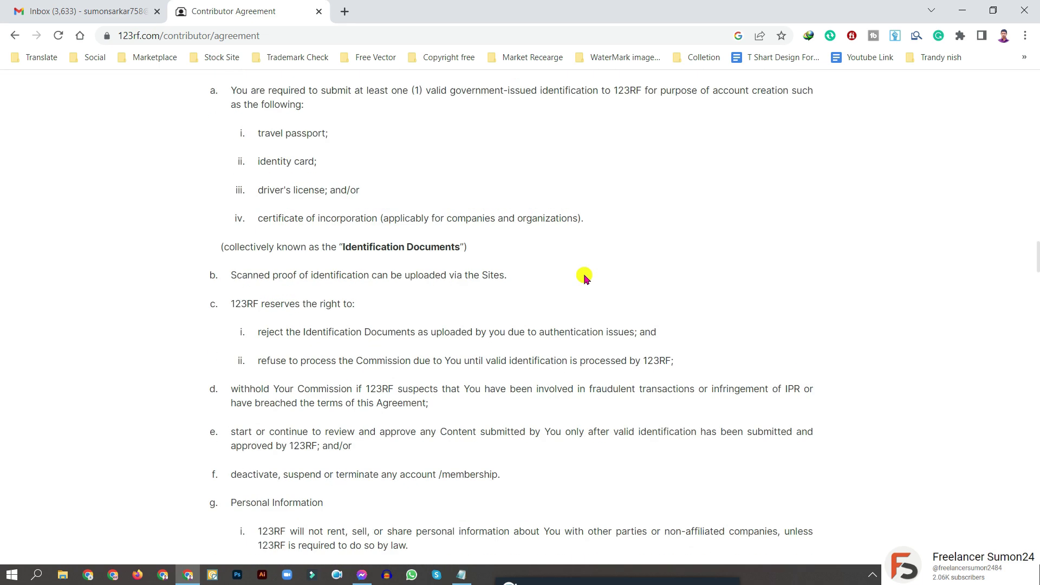
scroll(585, 272, down, 20)
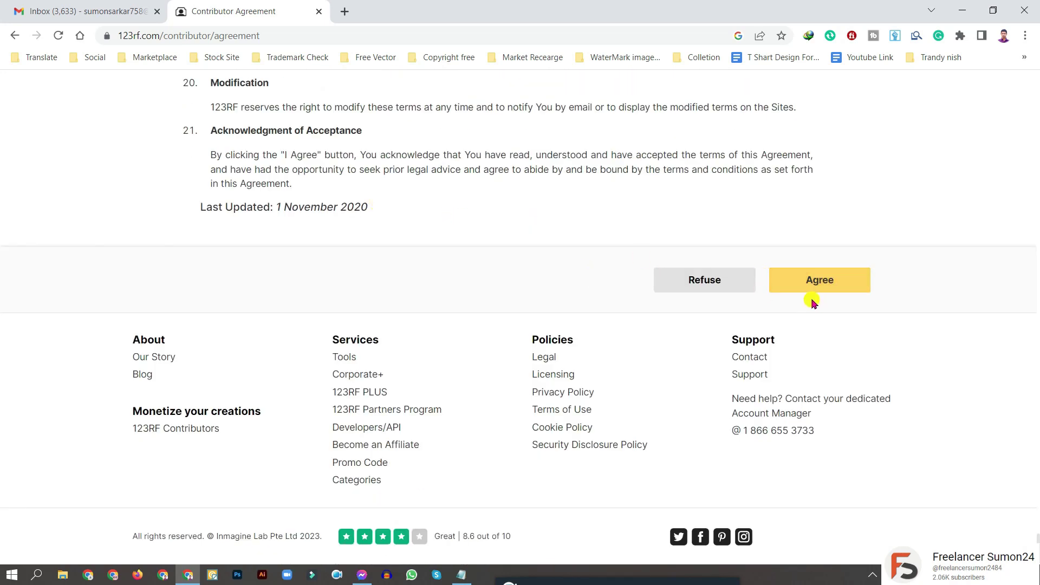
click(816, 284)
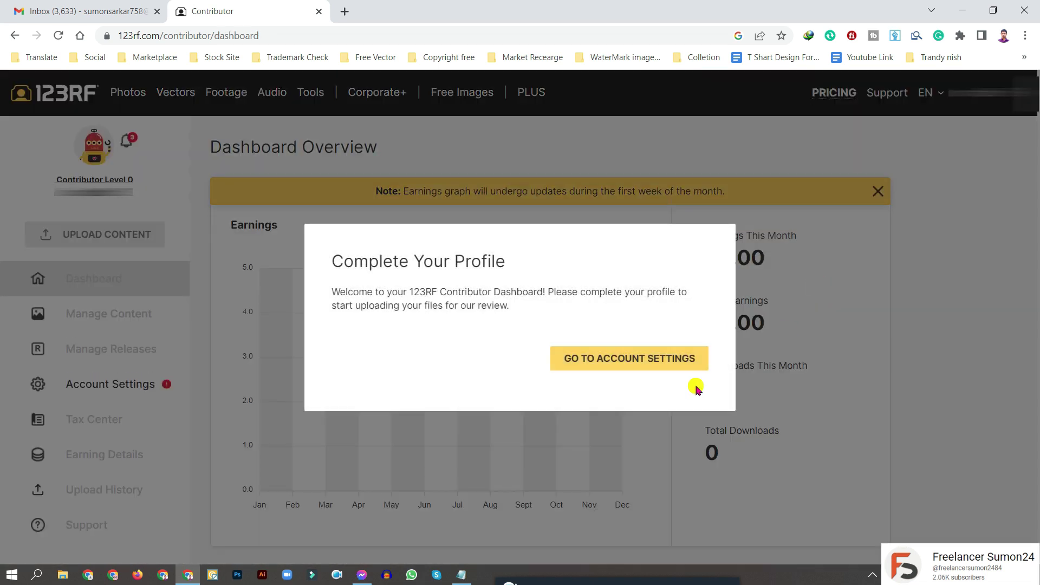
double_click(639, 359)
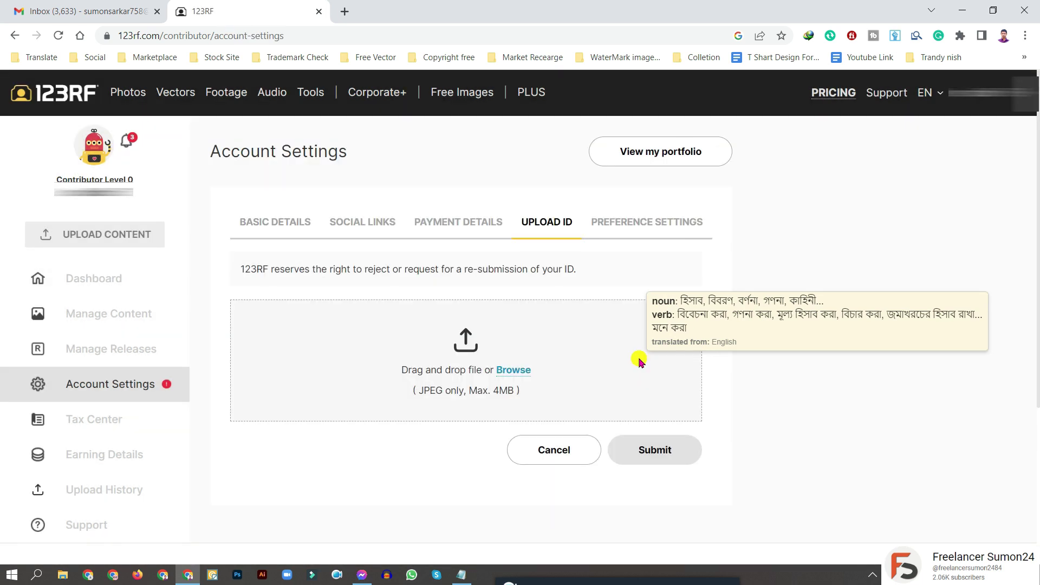
click(532, 320)
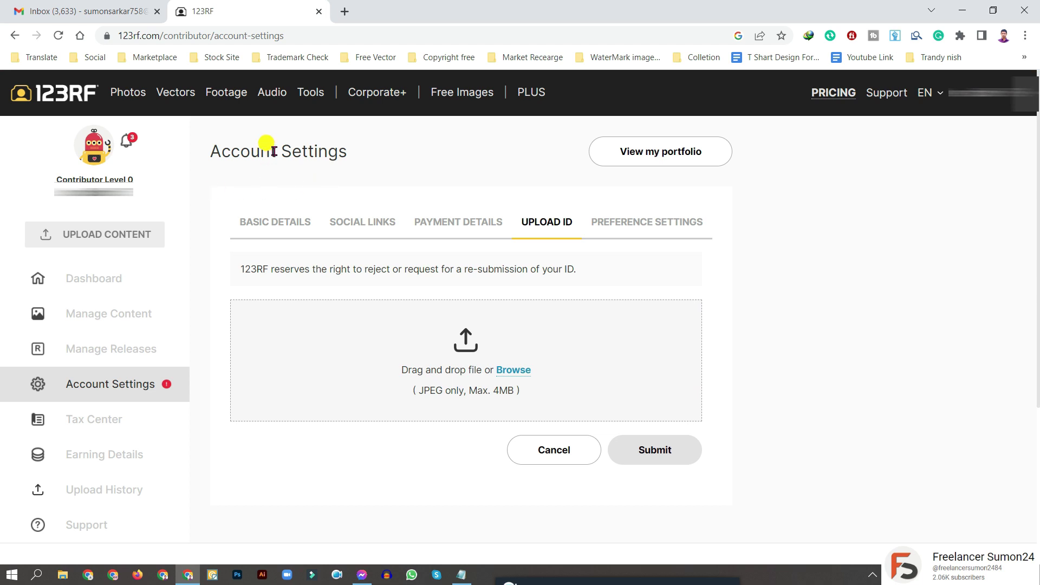
Switch to Gmail, open the 123RF account verification message and confirm the e-mail address.
click(122, 14)
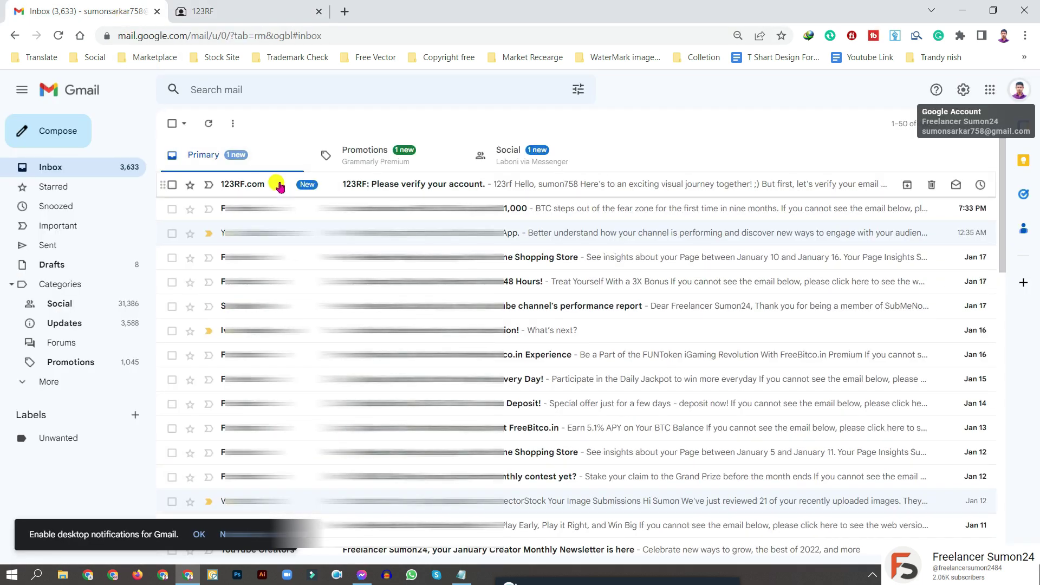
click(278, 185)
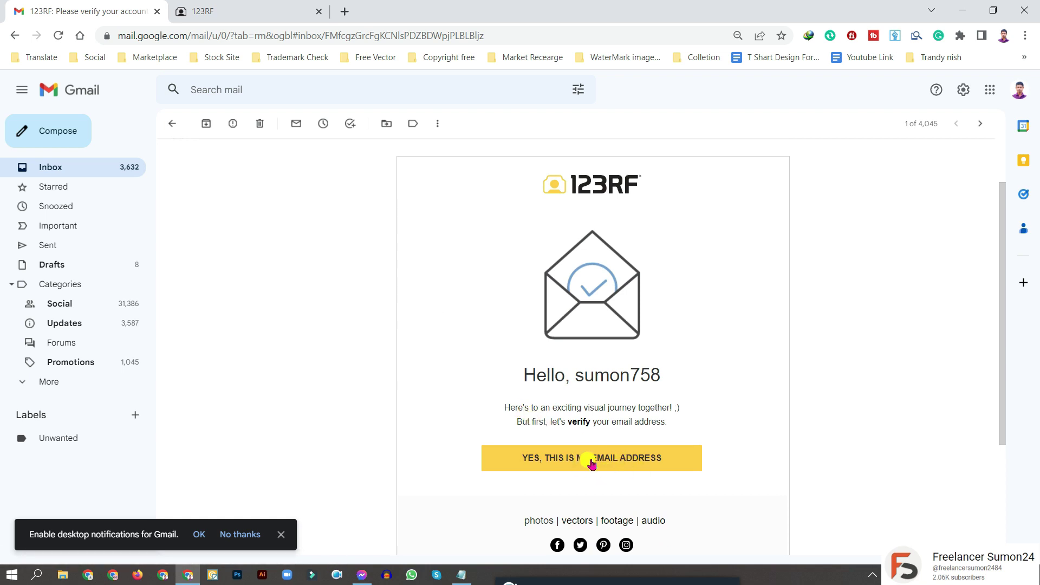
click(591, 461)
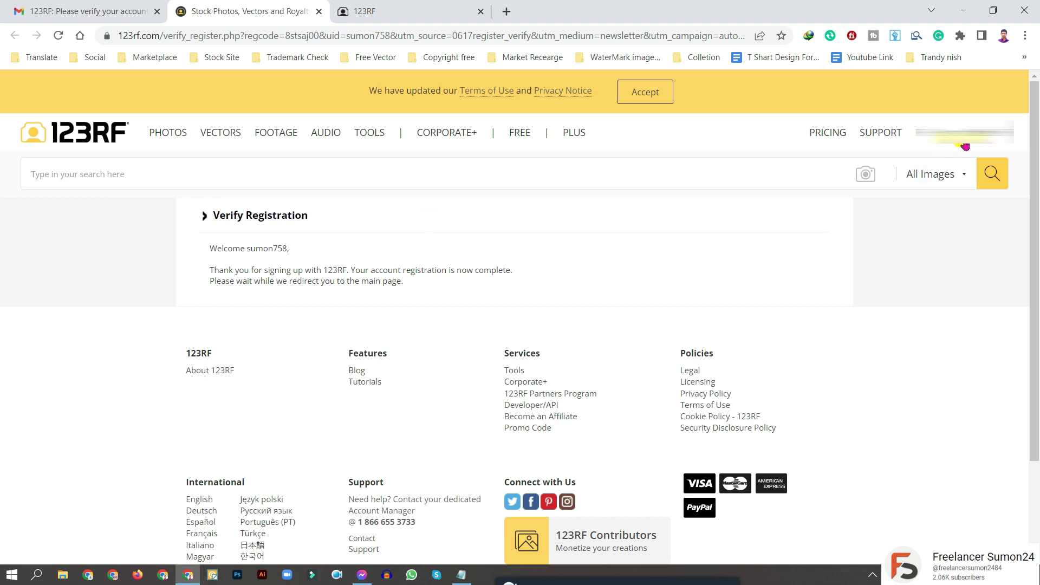
Return from the pricing page and open the My Account overview of the verified 123RF account.
mouse_move(954, 142)
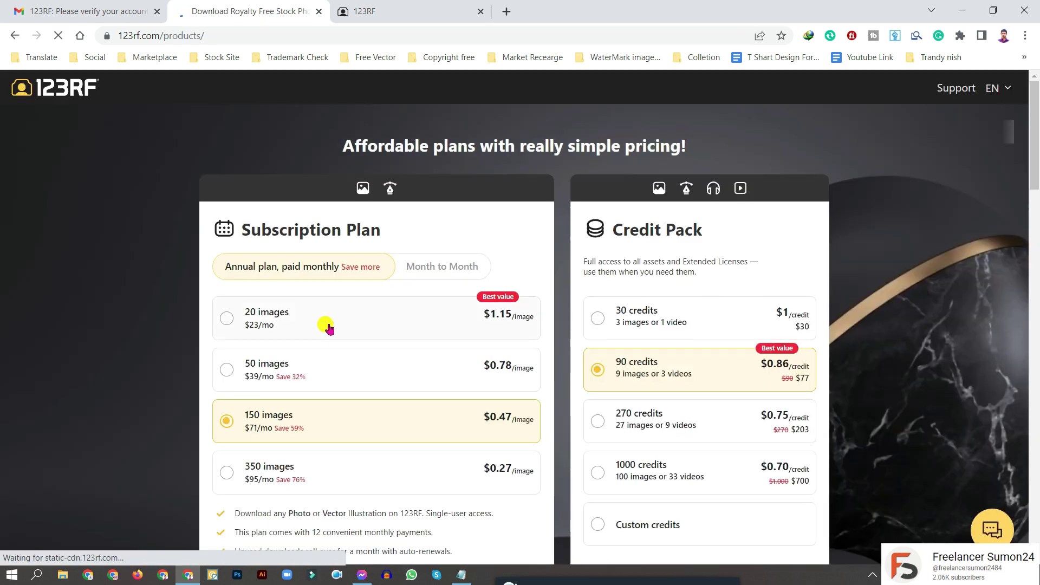
scroll(501, 309, down, 10)
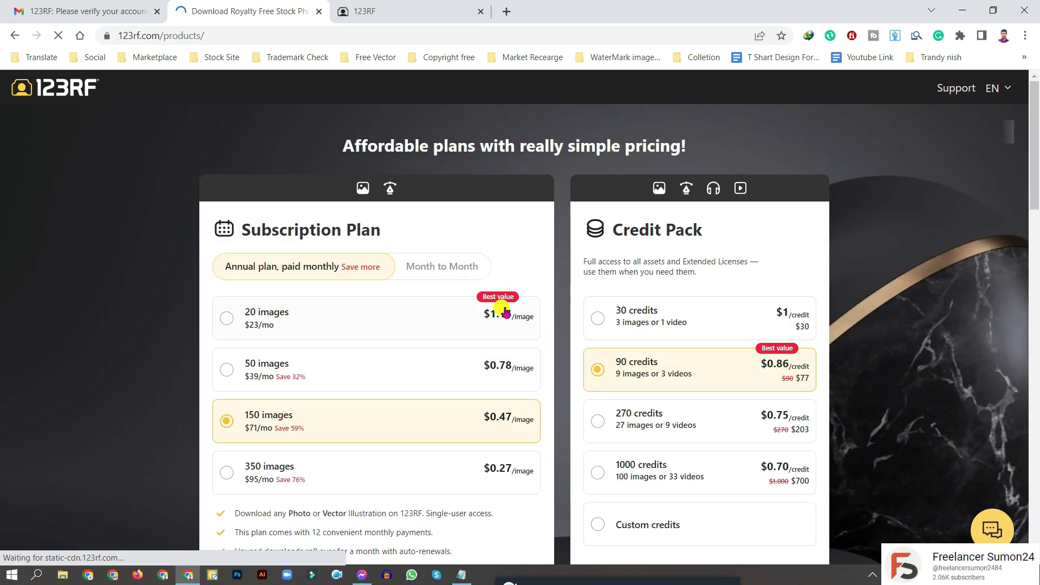
key(alt+Left)
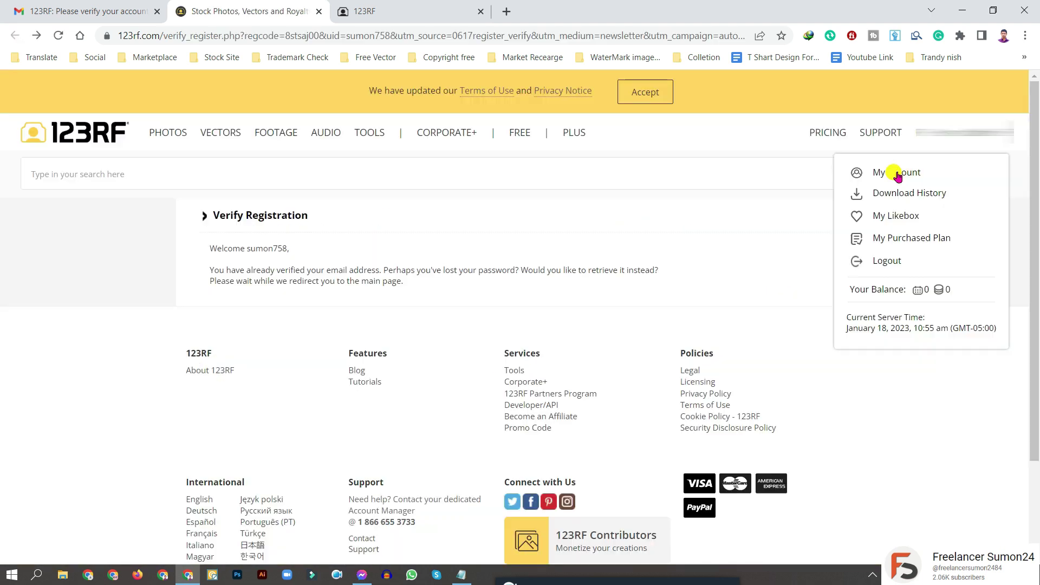
click(897, 174)
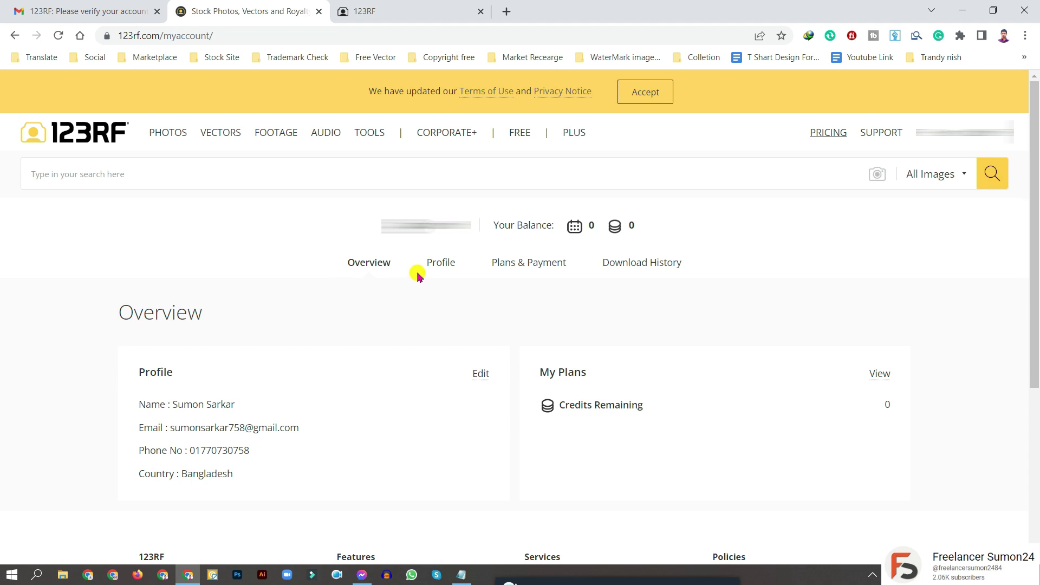
Return to the contributor account settings and review the preference settings, payment details and available payment methods.
key(ctrl+Tab)
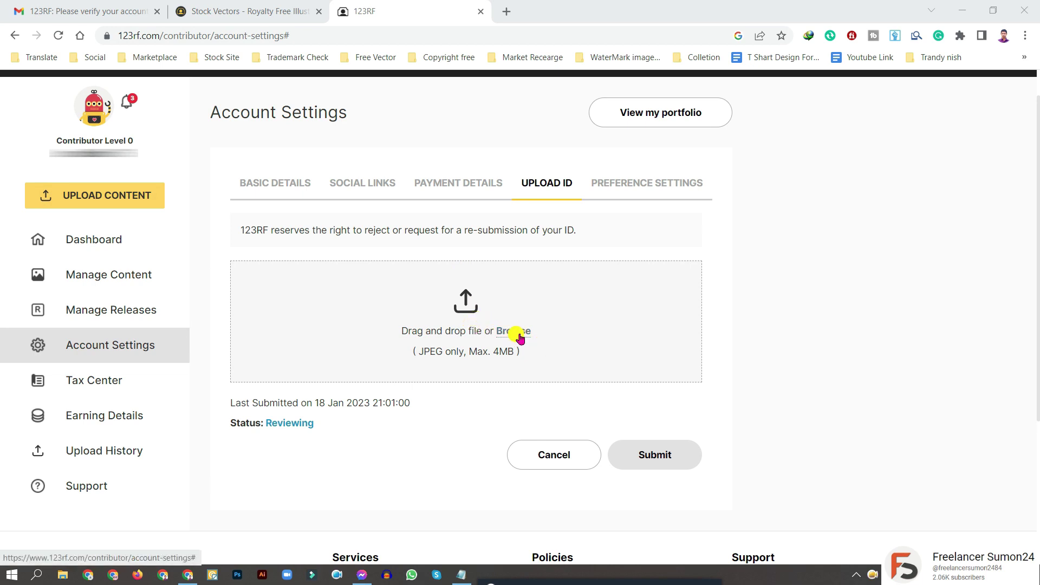
click(626, 187)
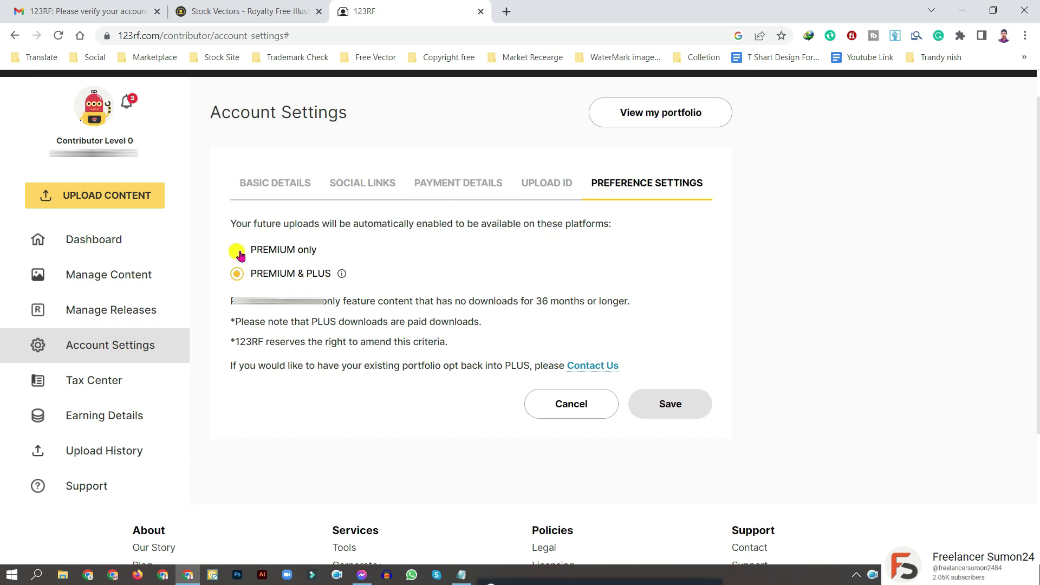
click(481, 187)
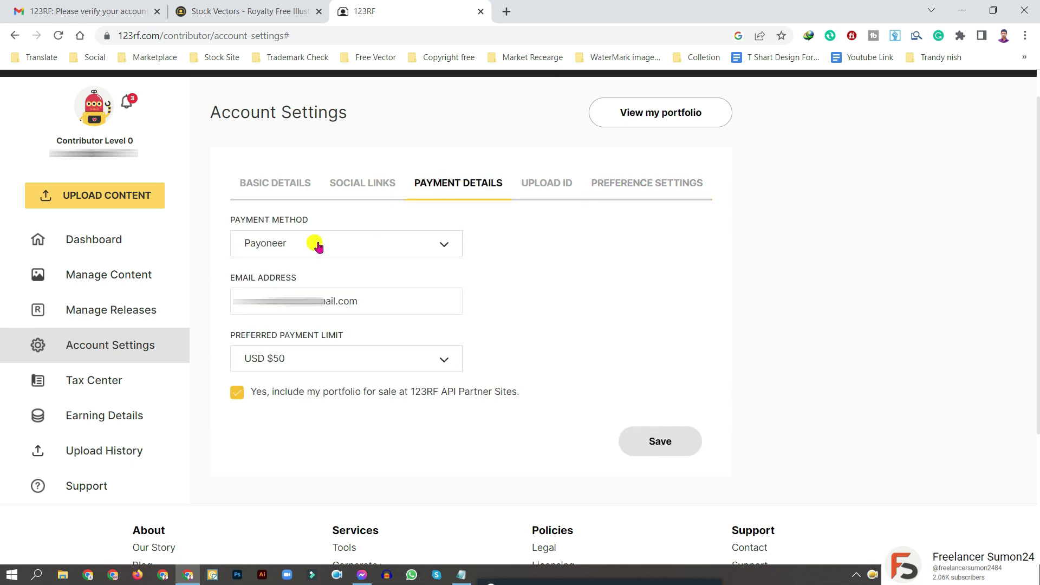
click(396, 245)
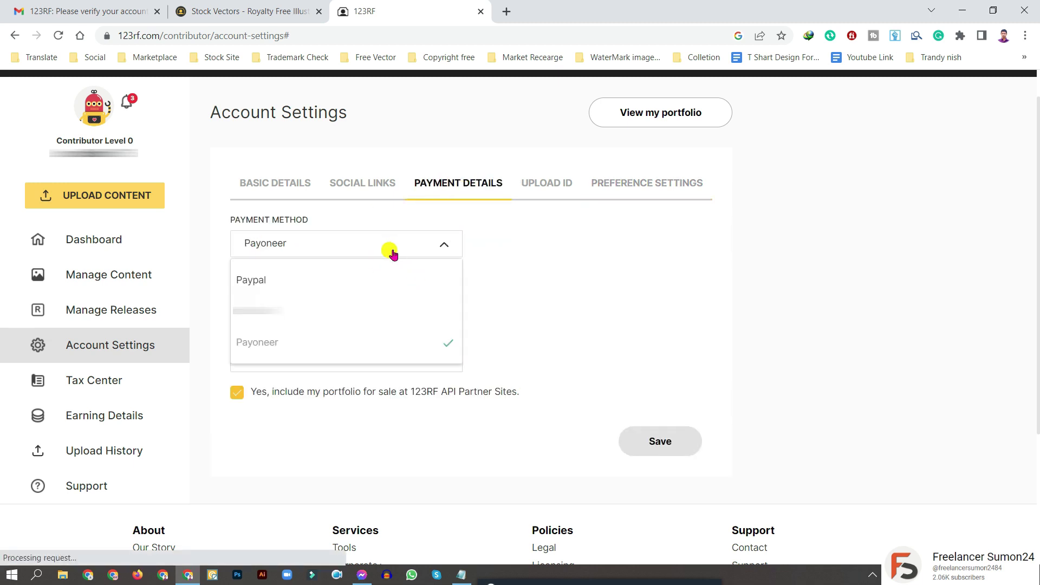
click(502, 279)
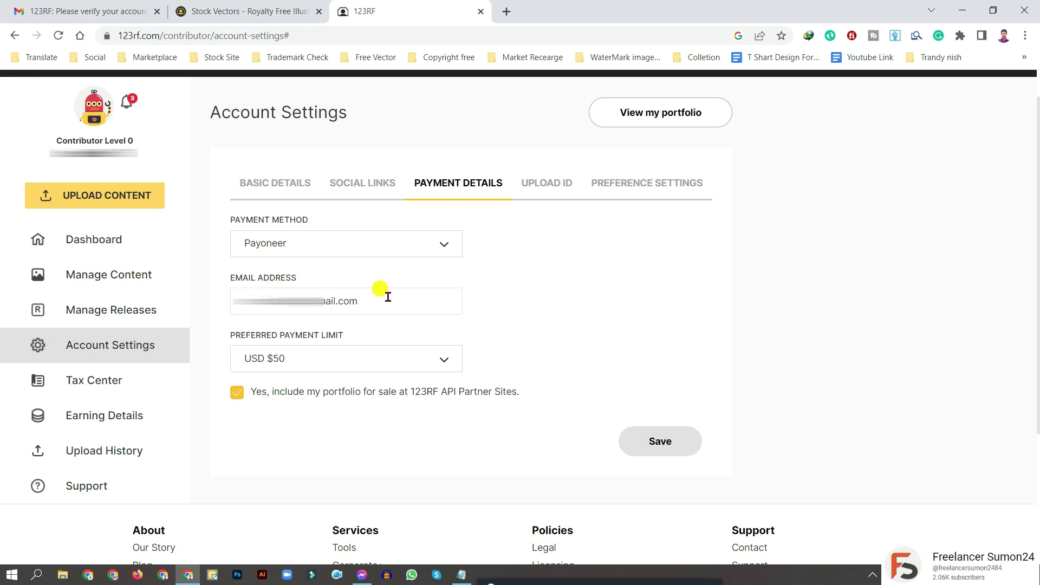
Enter the Behance profile URL as the portfolio website in the social links settings.
click(366, 186)
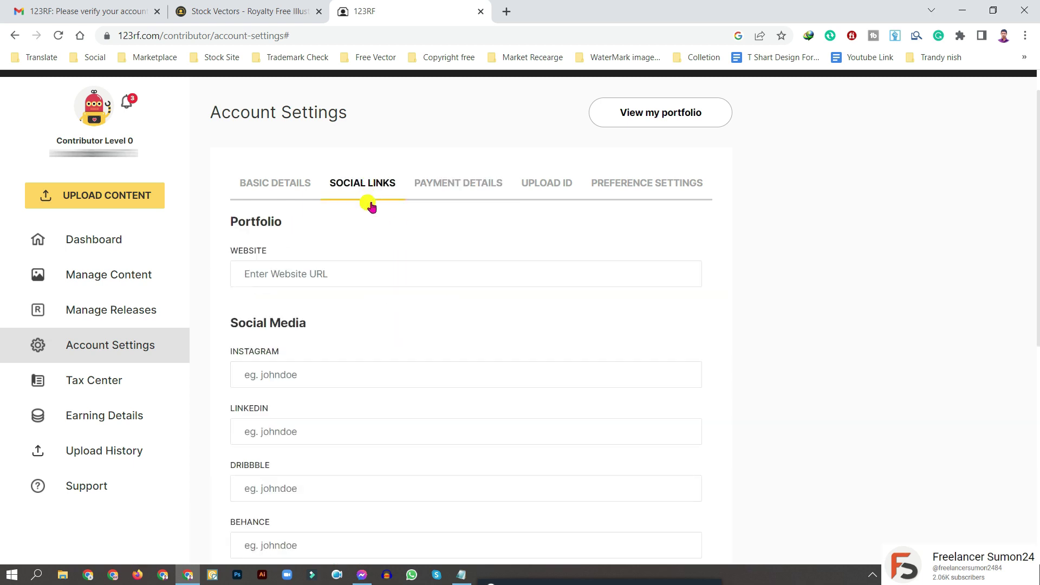
click(320, 276)
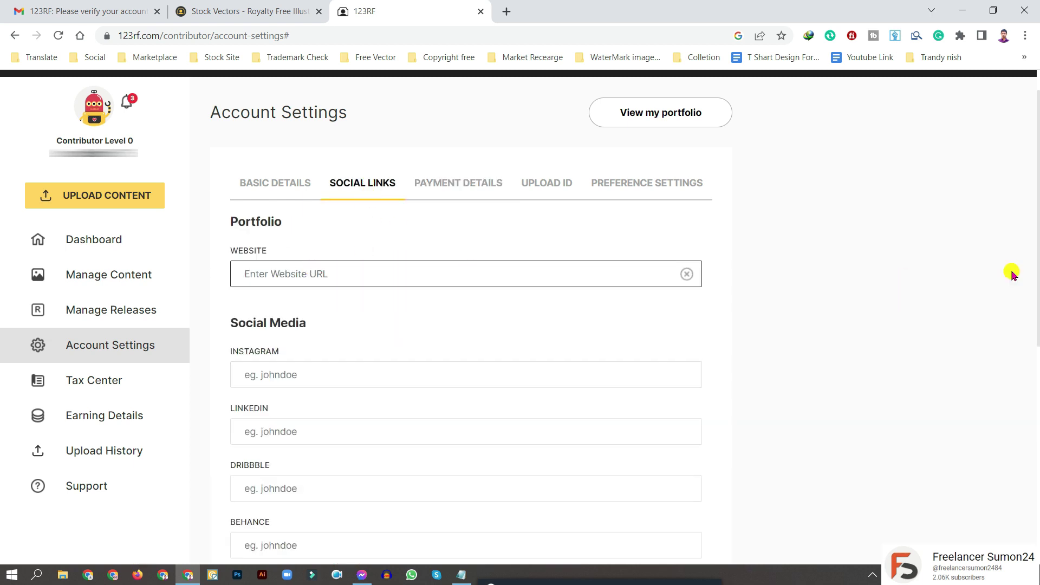
click(130, 59)
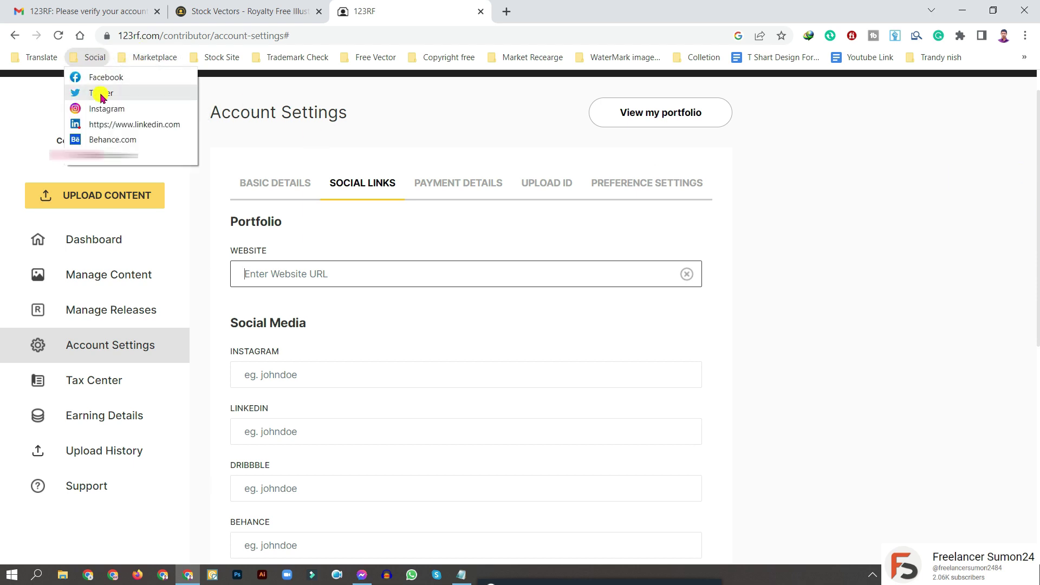
click(345, 280)
key(ctrl+v)
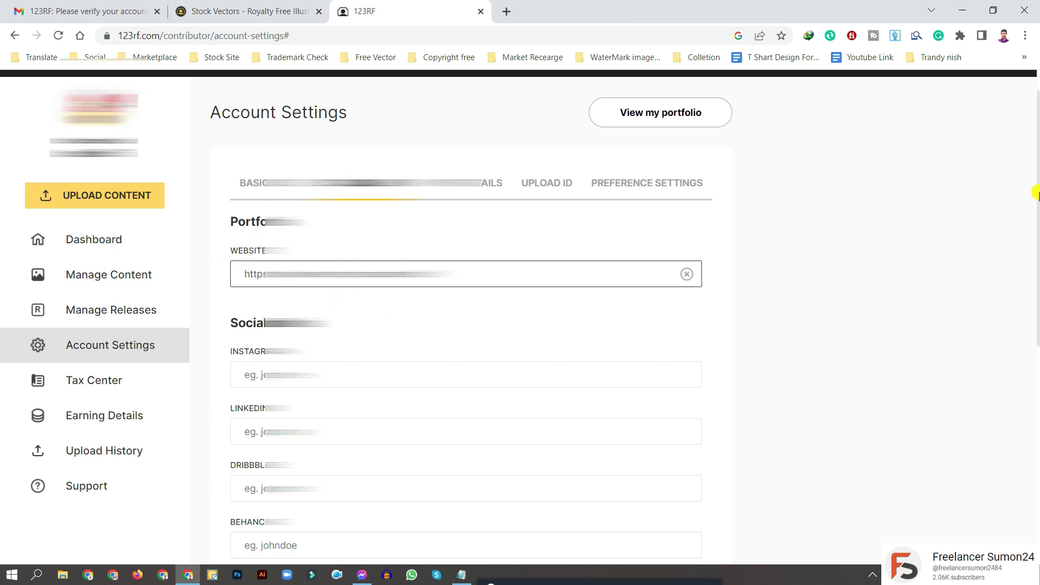
Fill in the Instagram, Behance and Pinterest usernames and save the social links.
drag(1035, 192, 1035, 232)
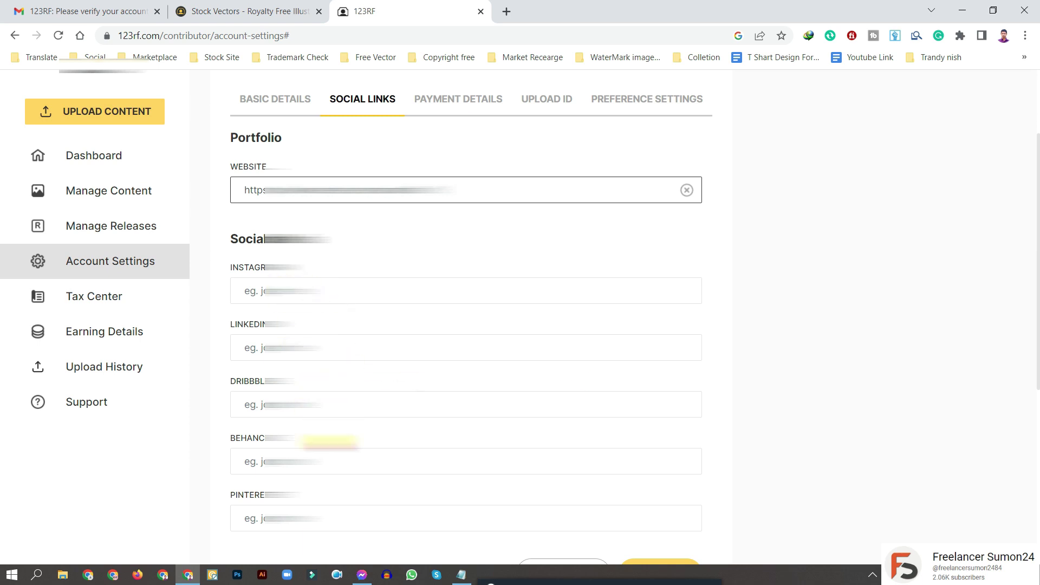
scroll(321, 447, down, 2)
click(152, 57)
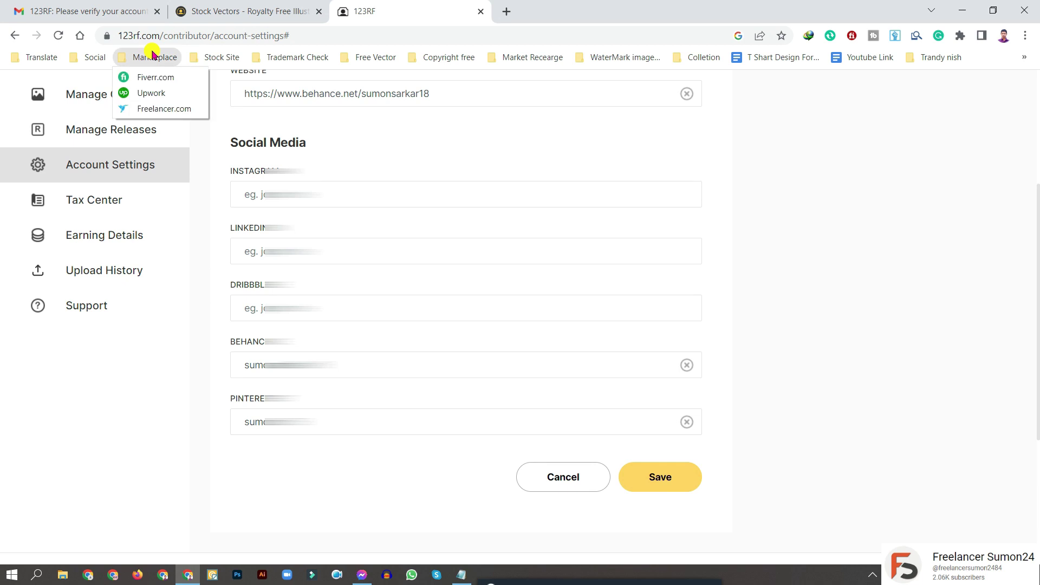
mouse_move(87, 57)
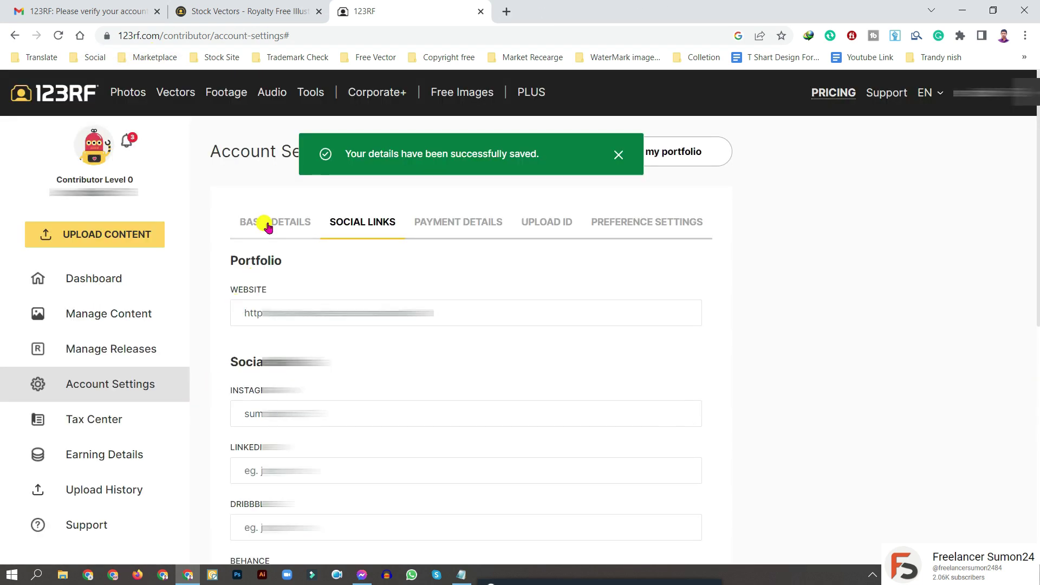
Replace the profile picture in the basic details with the T-Shirt Designer logo image.
click(272, 222)
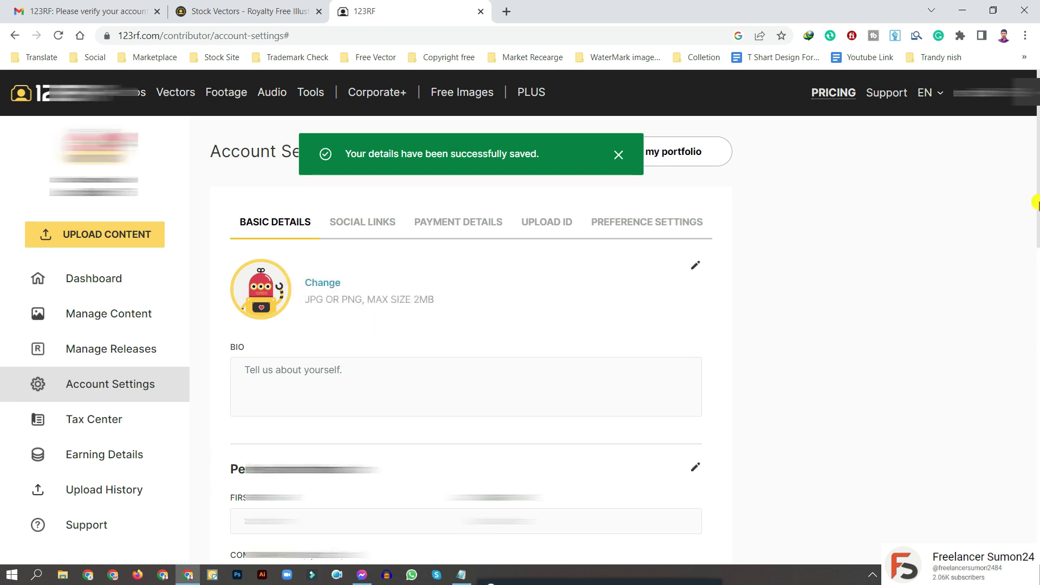
scroll(1035, 125, down, 1)
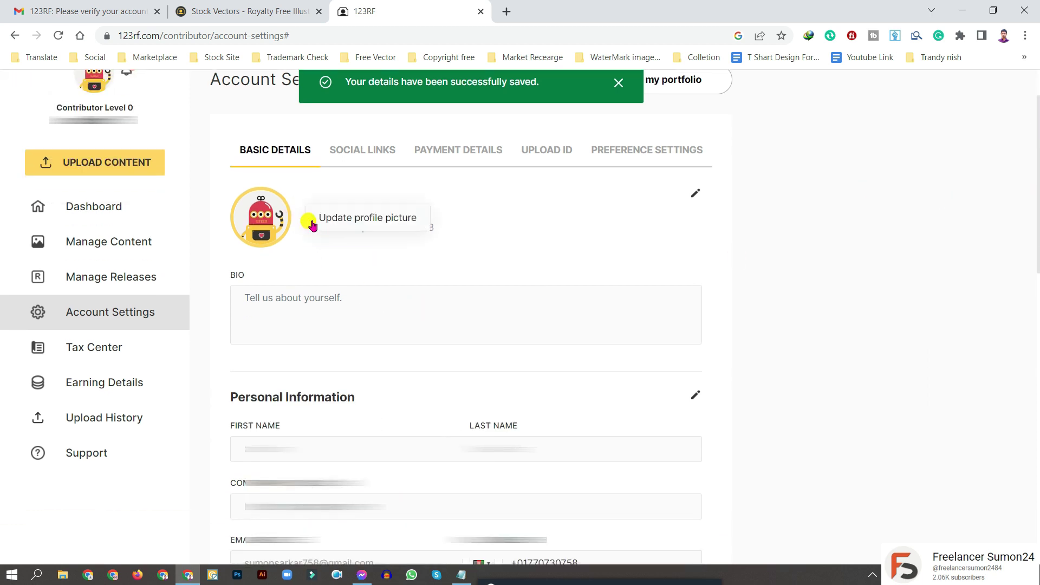
click(315, 215)
click(597, 532)
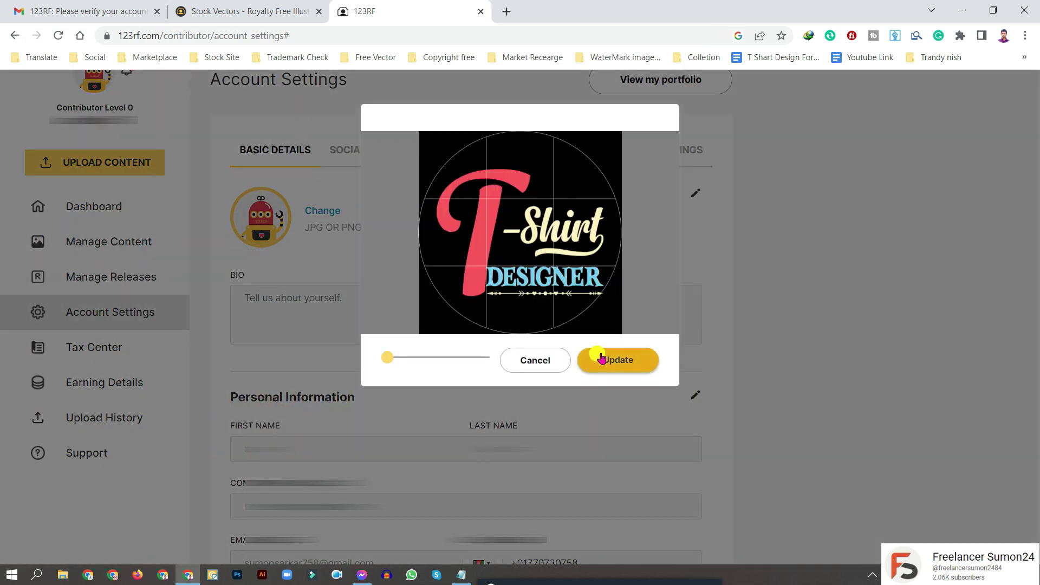
click(598, 362)
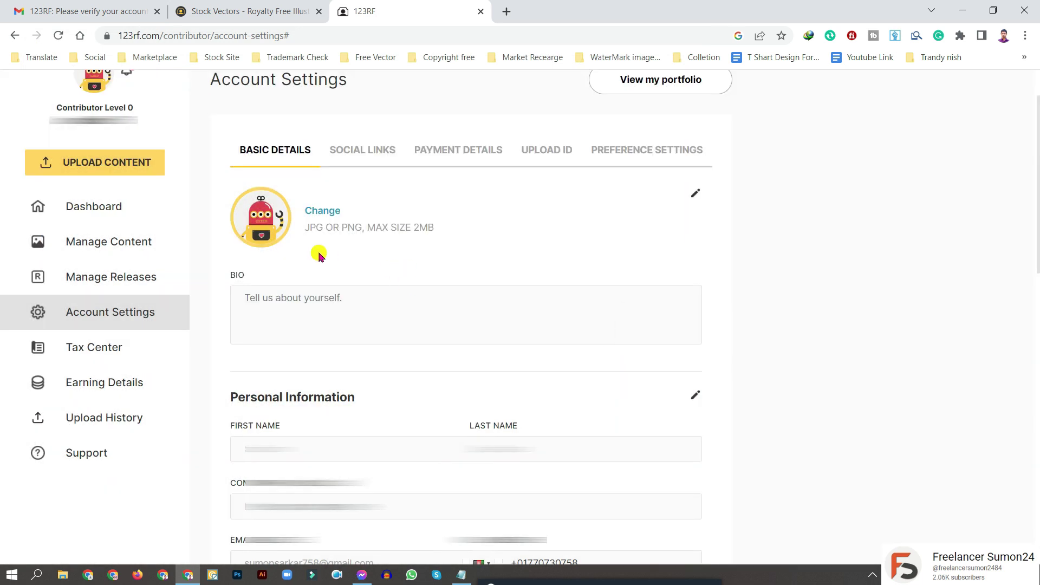
scroll(287, 254, up, 1)
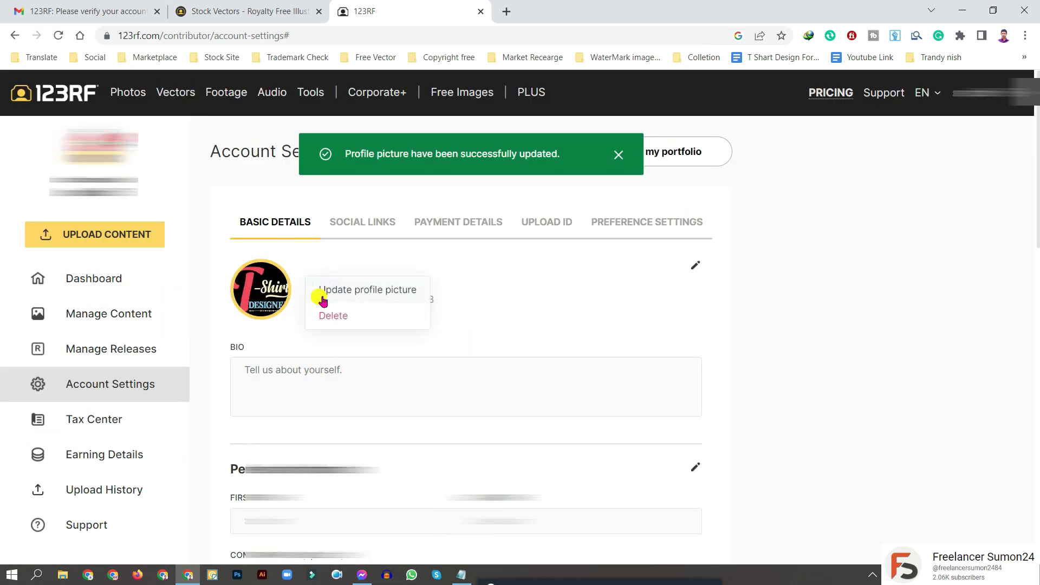
Add a short bio about high-quality T-shirt design to the basic details and save it.
drag(1036, 135, 1032, 193)
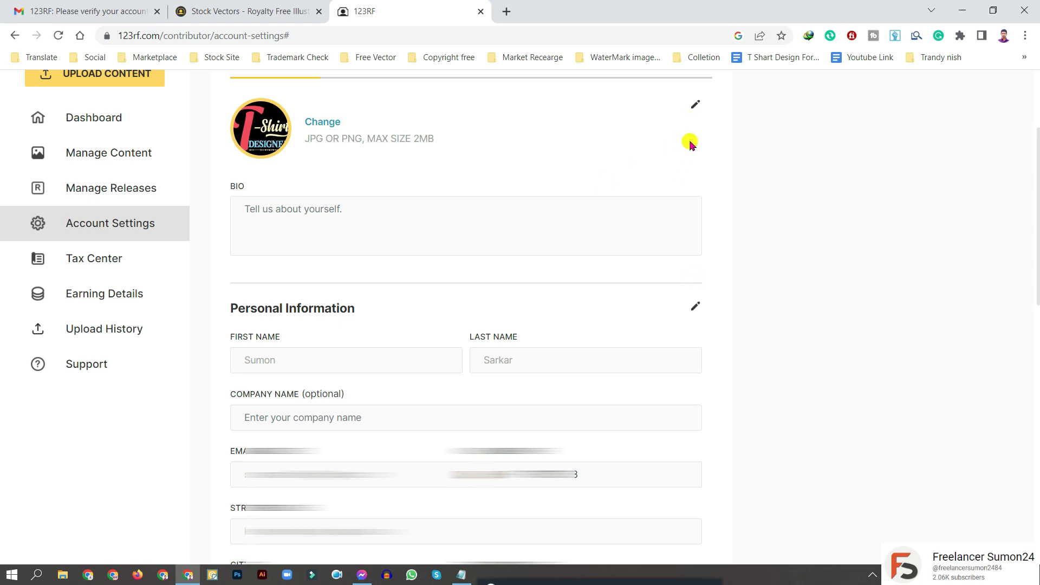
click(695, 104)
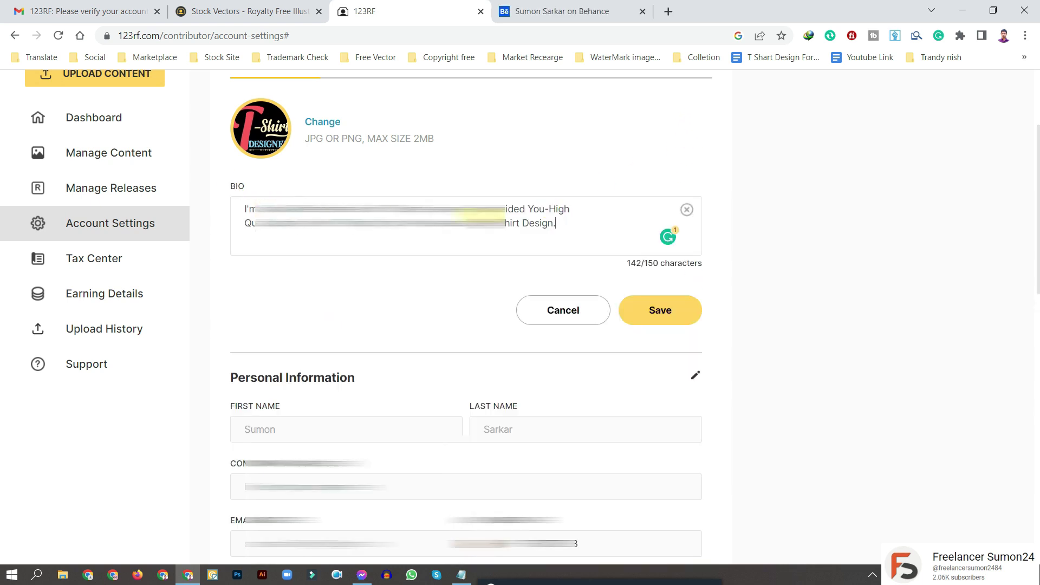
click(663, 310)
Look over the personal information and open the contributor's Earning Details page.
scroll(997, 237, down, 2)
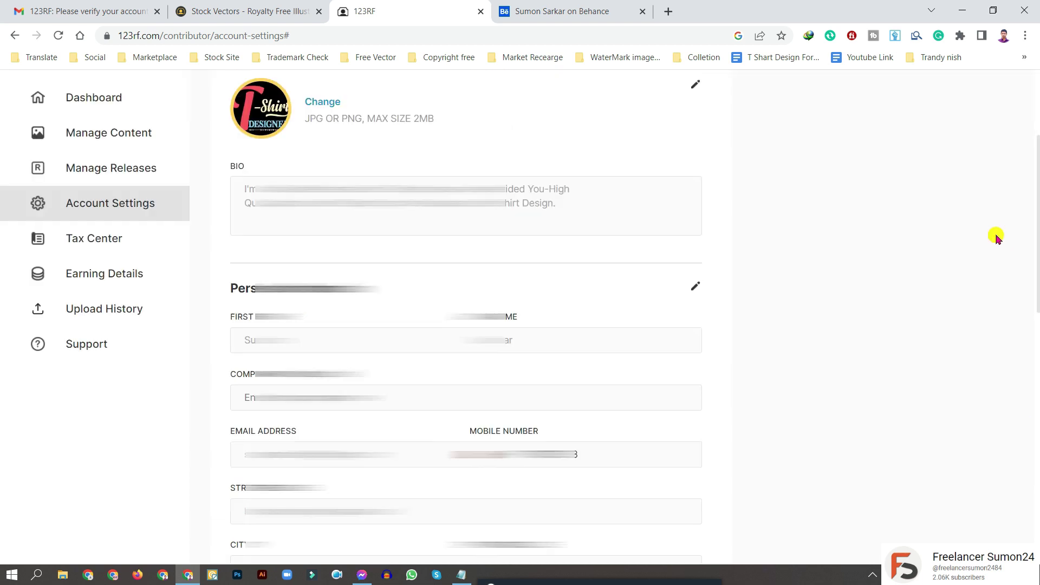
click(128, 283)
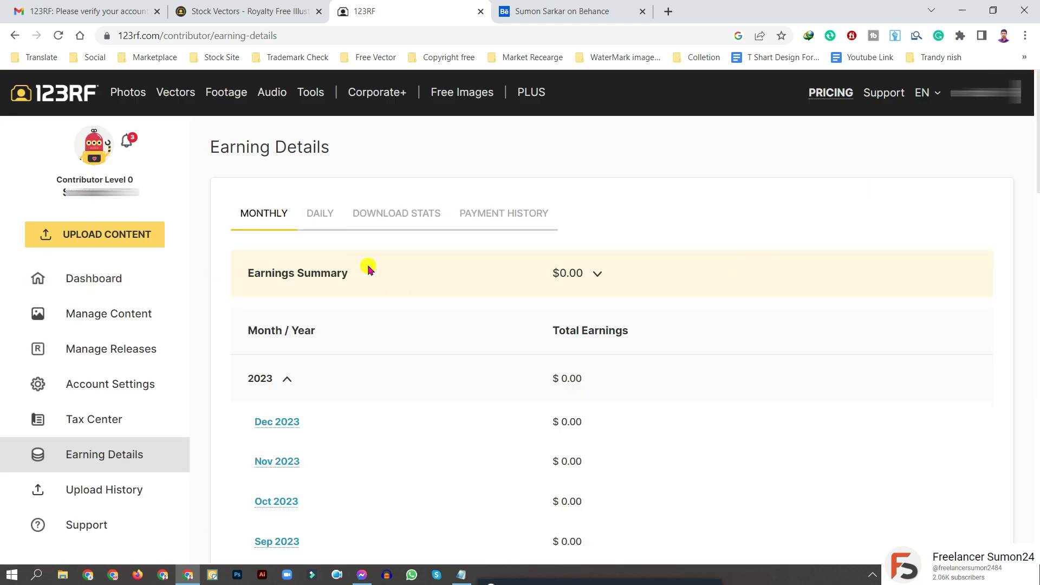
View the daily breakdown in the Earning Details.
click(318, 213)
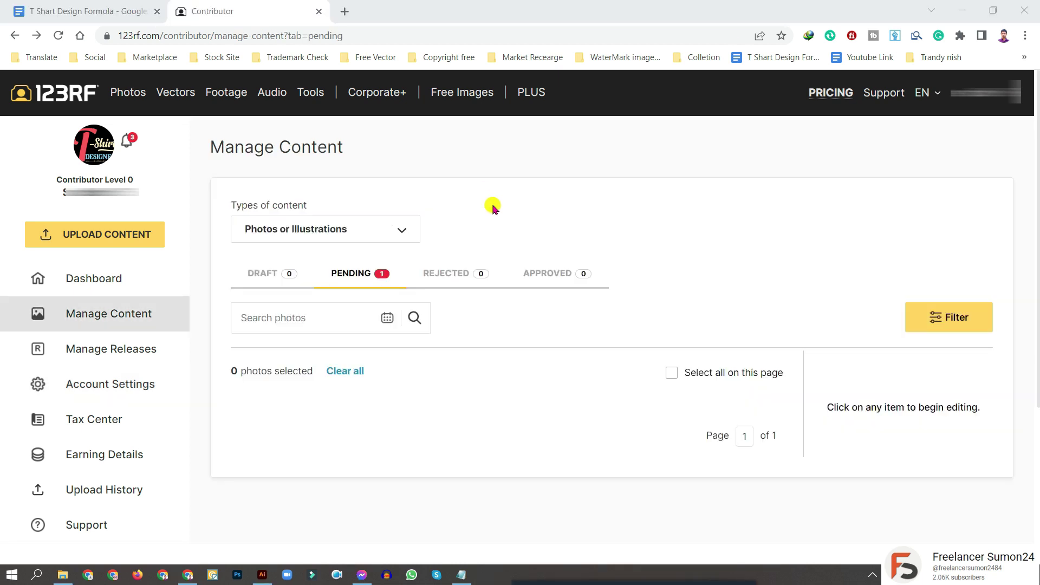
Start a new Photos / Illustrations content upload with the Commercial license type.
click(89, 239)
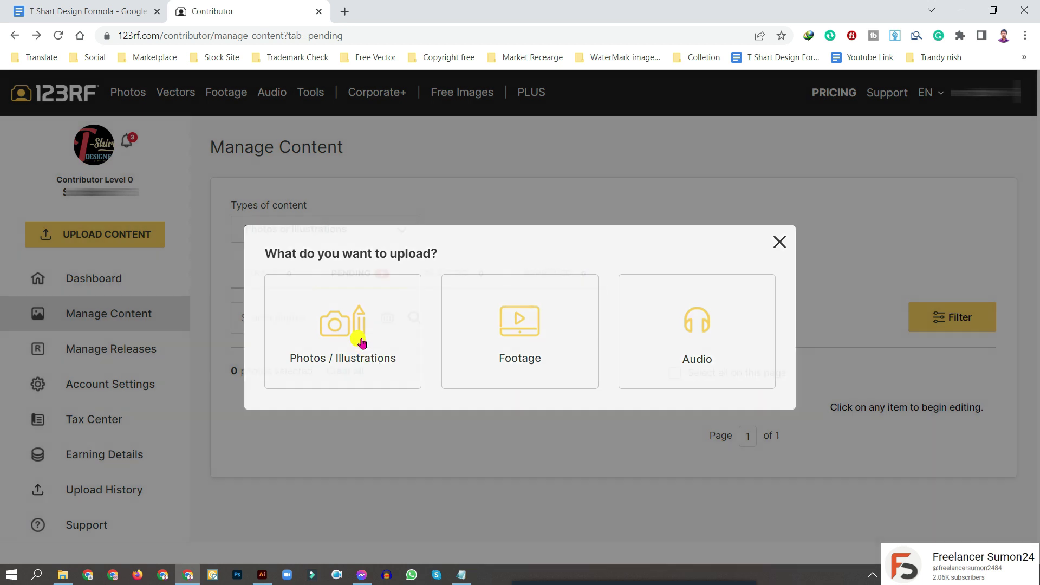
click(361, 342)
click(347, 311)
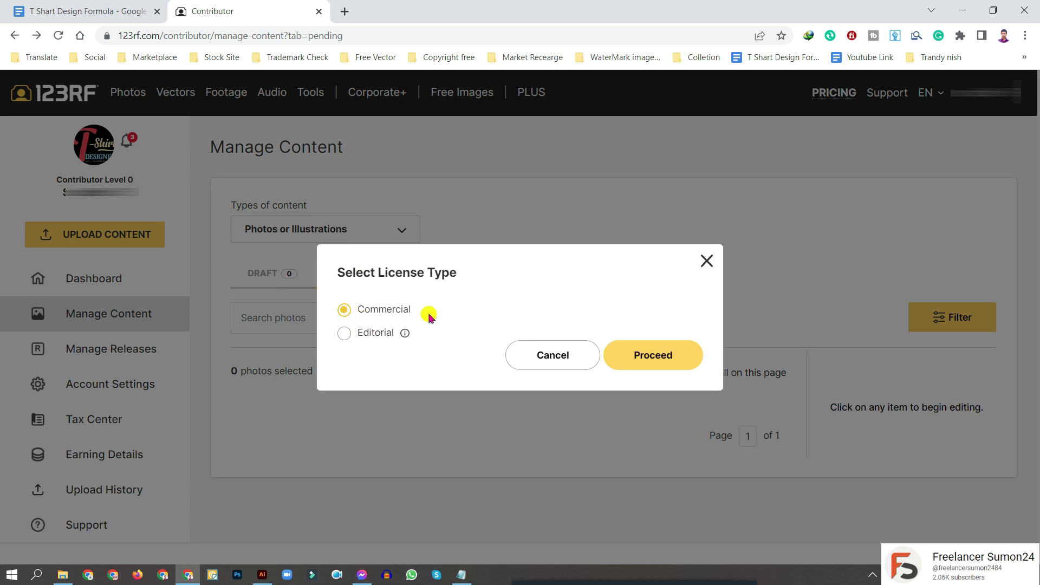
click(655, 358)
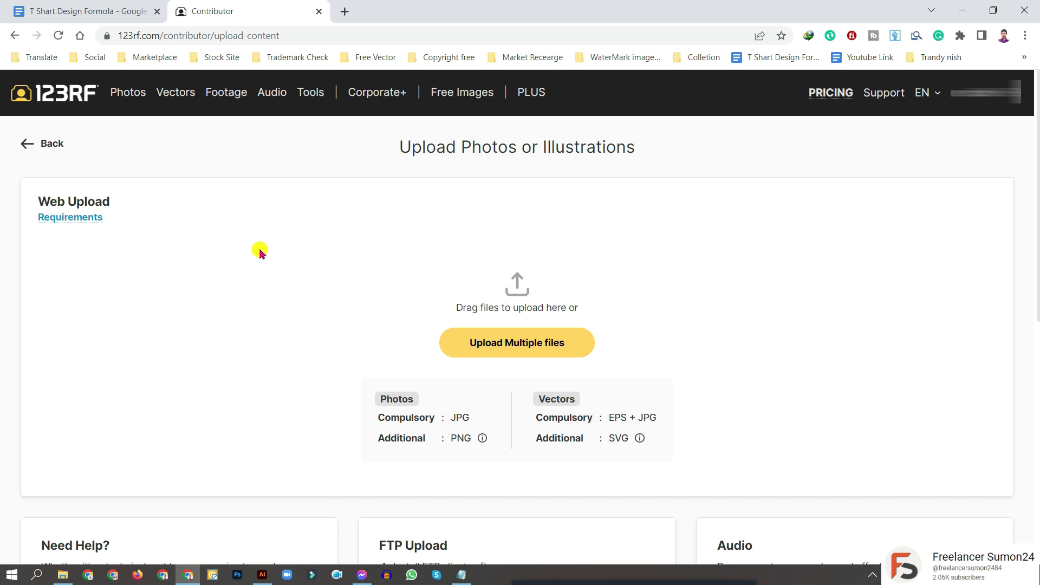
Read the upload requirements for Vector Illustration, checking the rules on file formats, filenames, Illustrator compatibility and JPG dimensions.
click(84, 222)
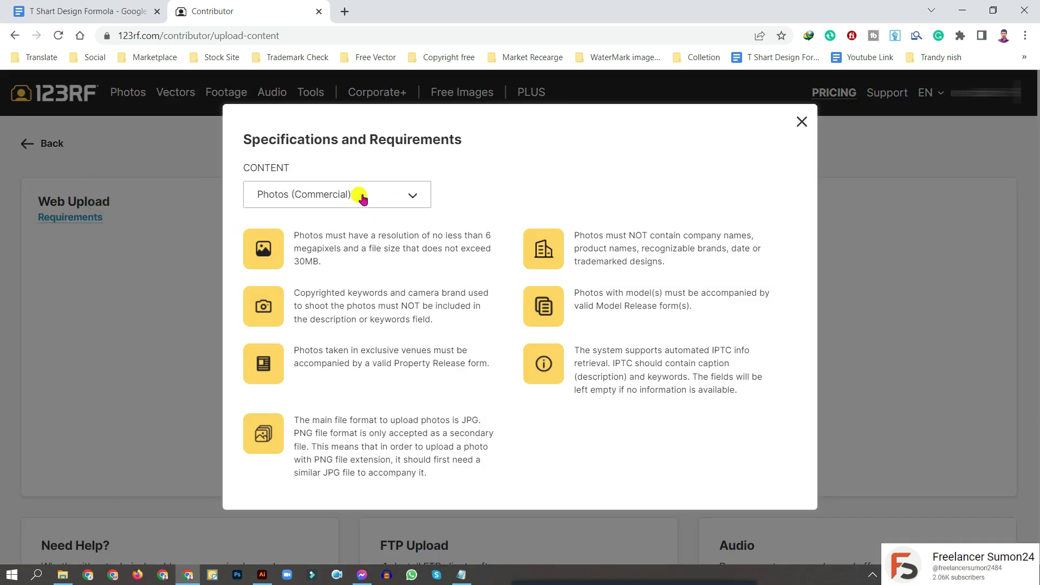
click(362, 199)
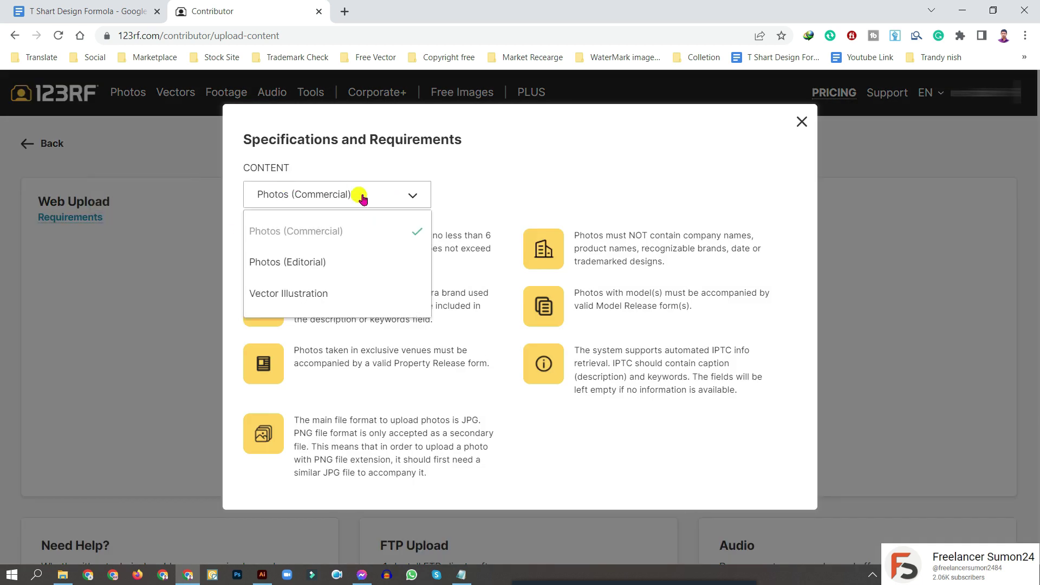
click(291, 295)
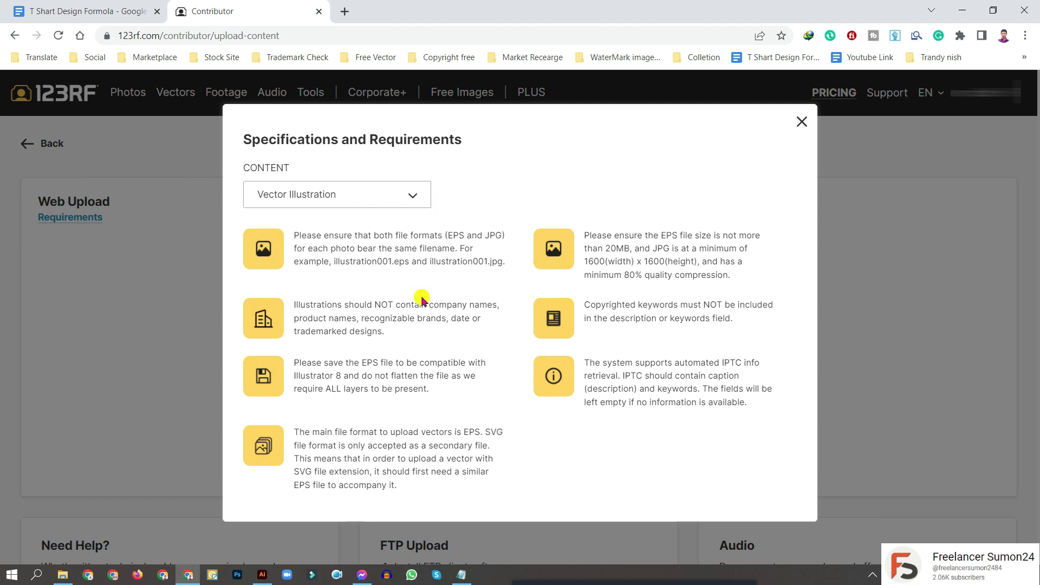
drag(444, 236, 507, 245)
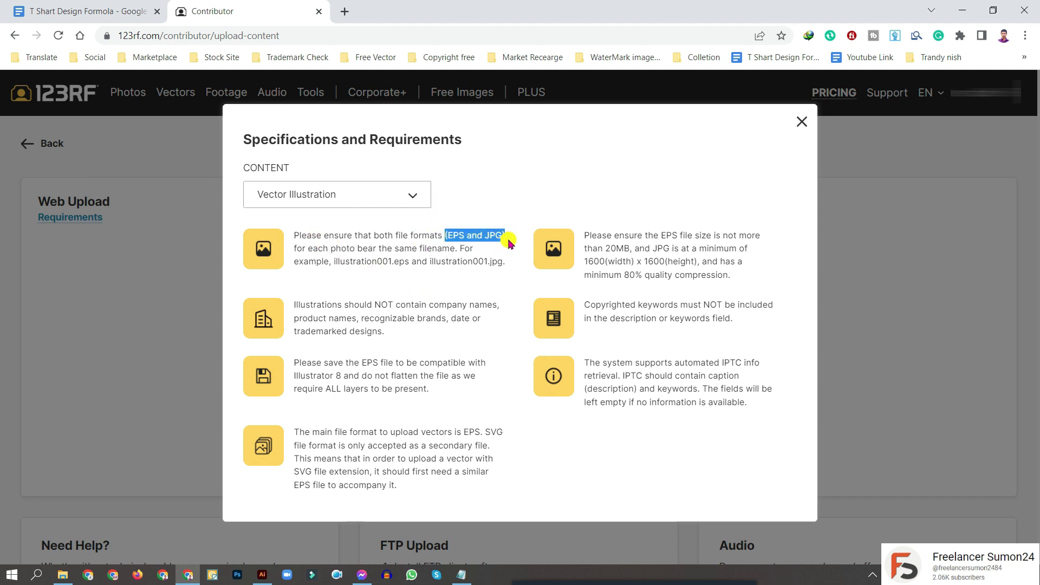
click(508, 242)
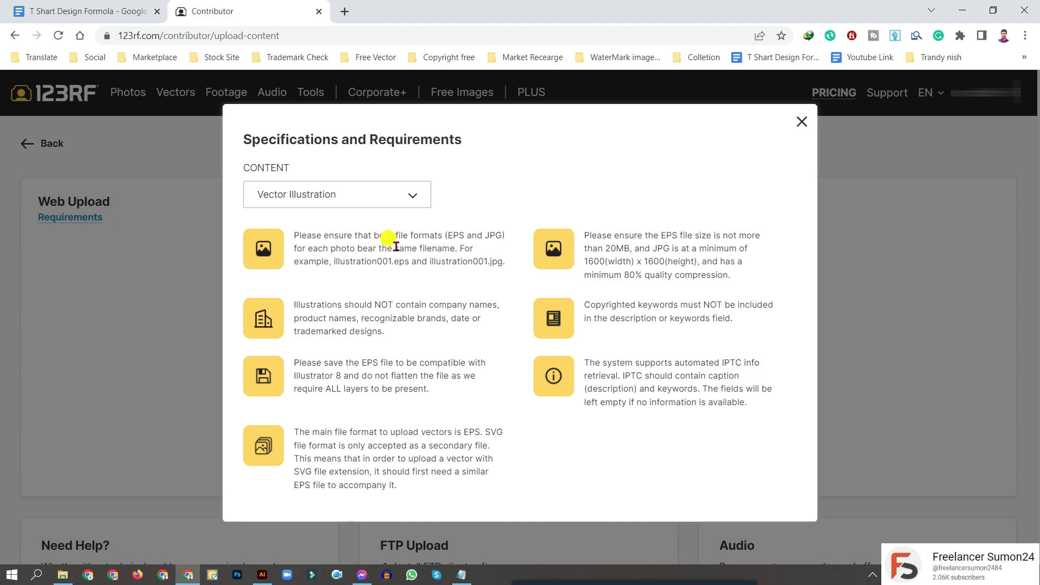
drag(396, 246, 448, 248)
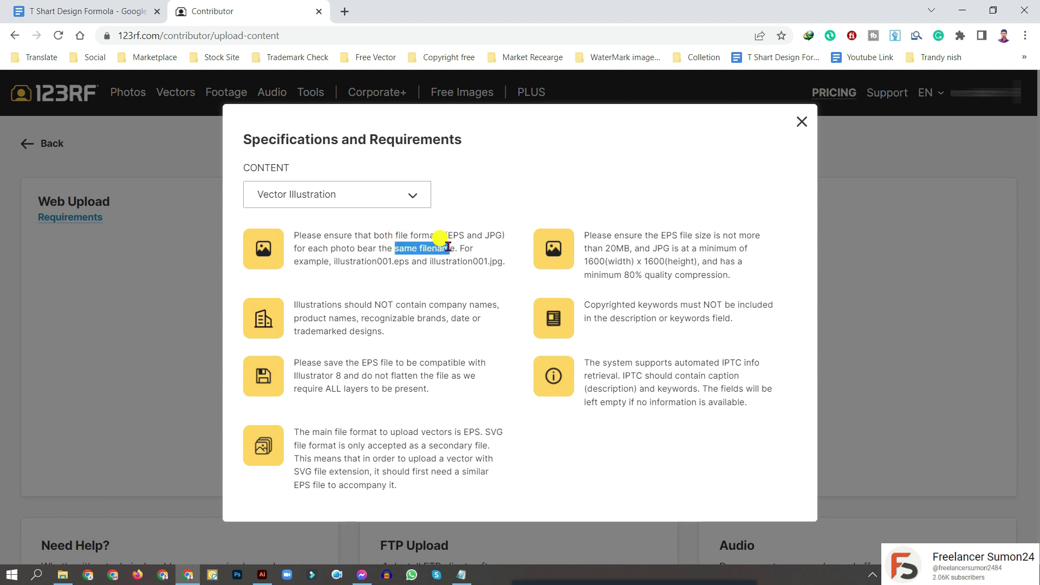
click(520, 246)
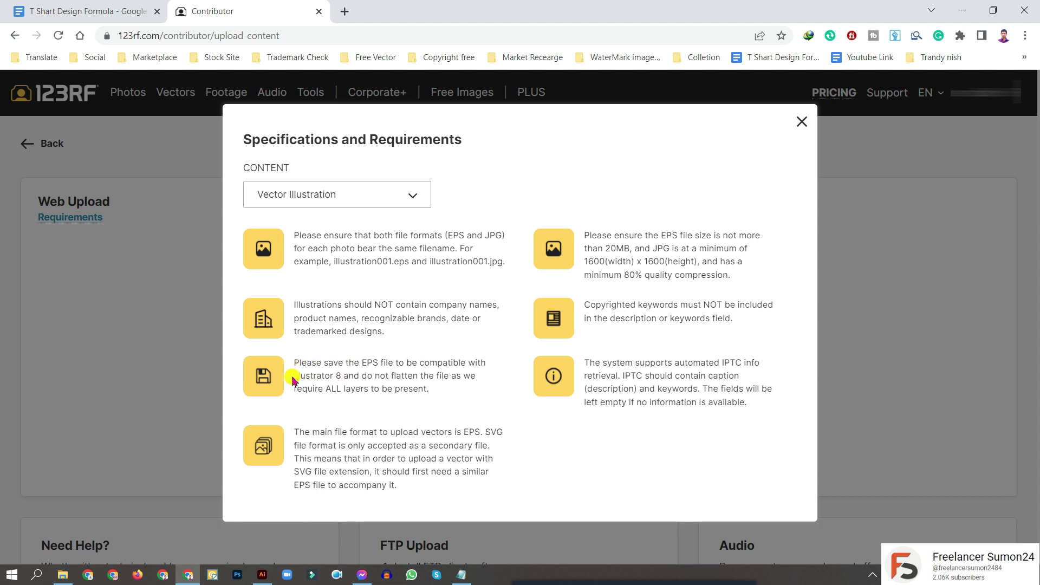
drag(294, 378, 341, 377)
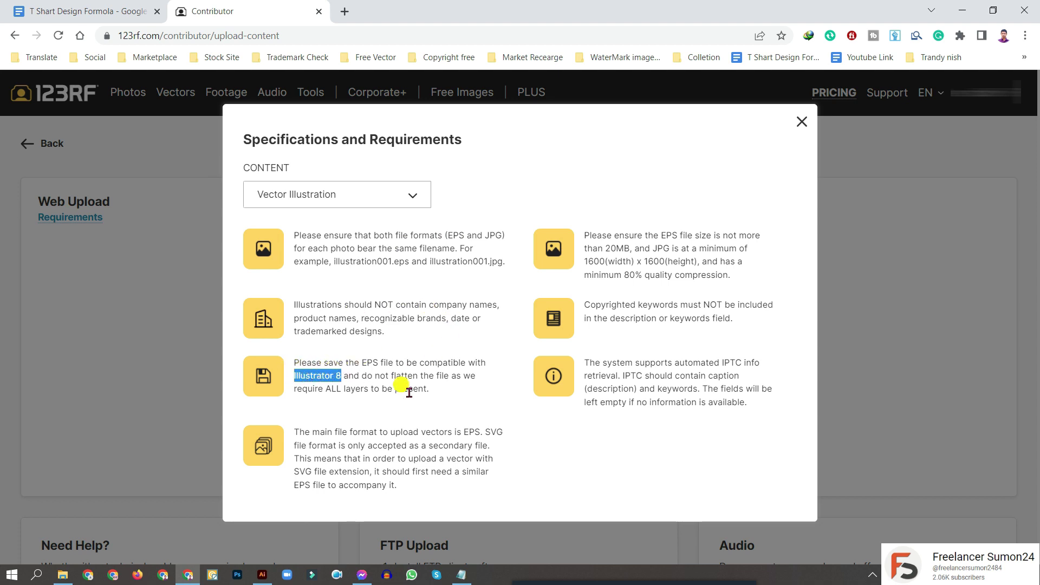
click(456, 396)
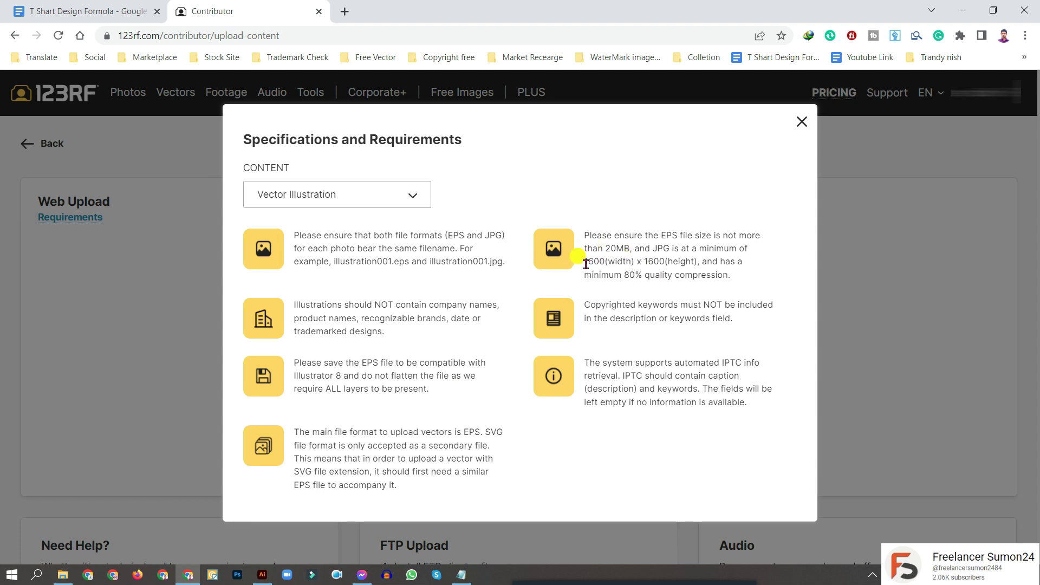
drag(585, 263, 667, 263)
click(769, 269)
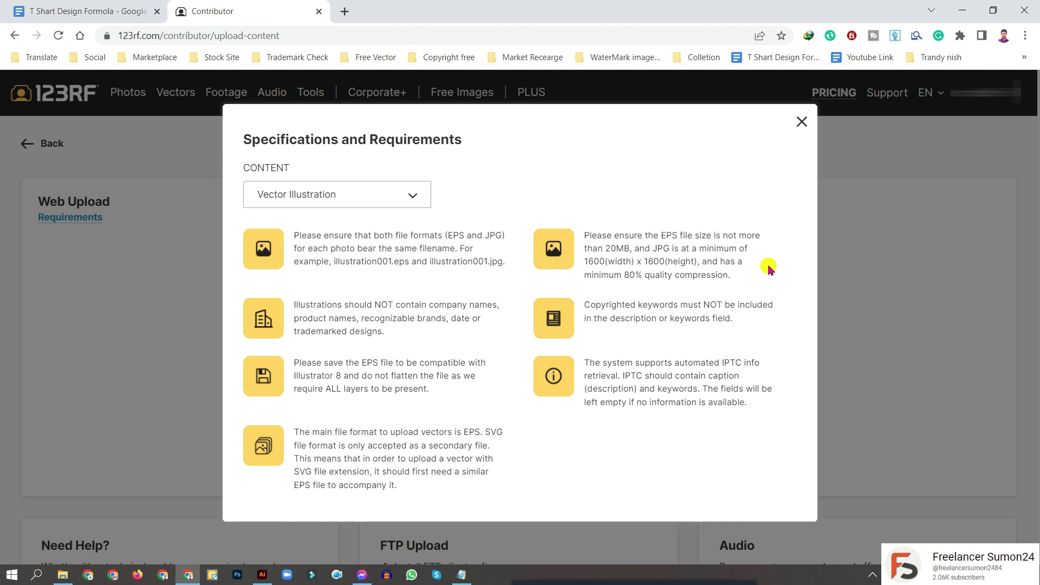
click(800, 124)
Switch to Illustrator and check the artboard size of the fishing flag T-shirt design.
key(alt+Tab)
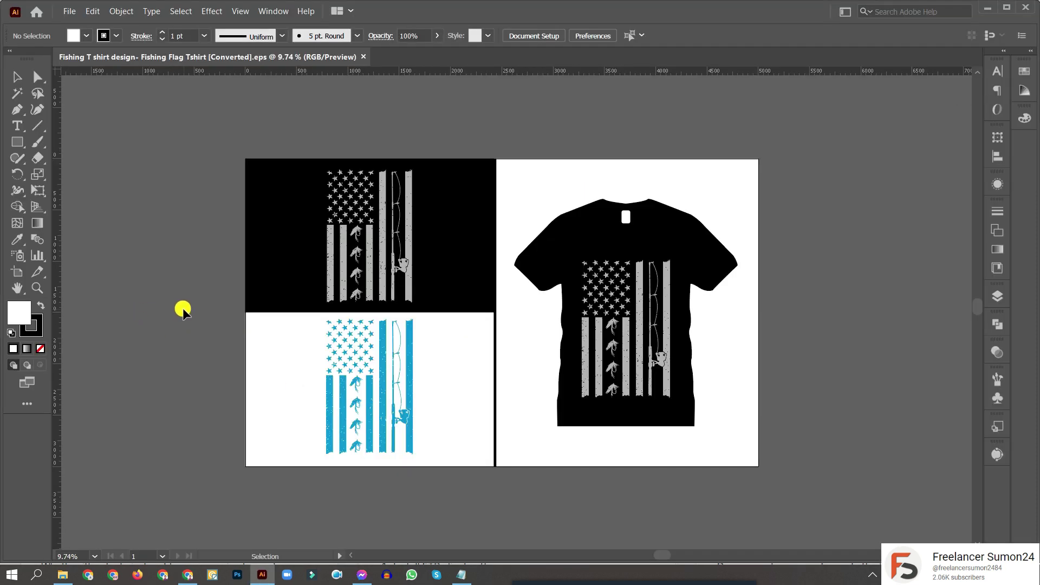
click(22, 273)
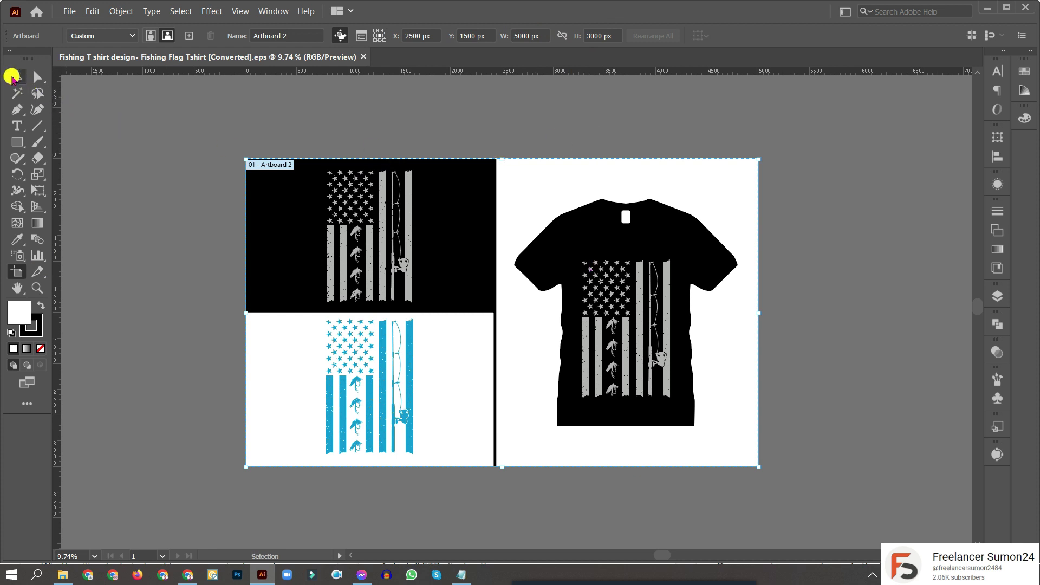
click(12, 77)
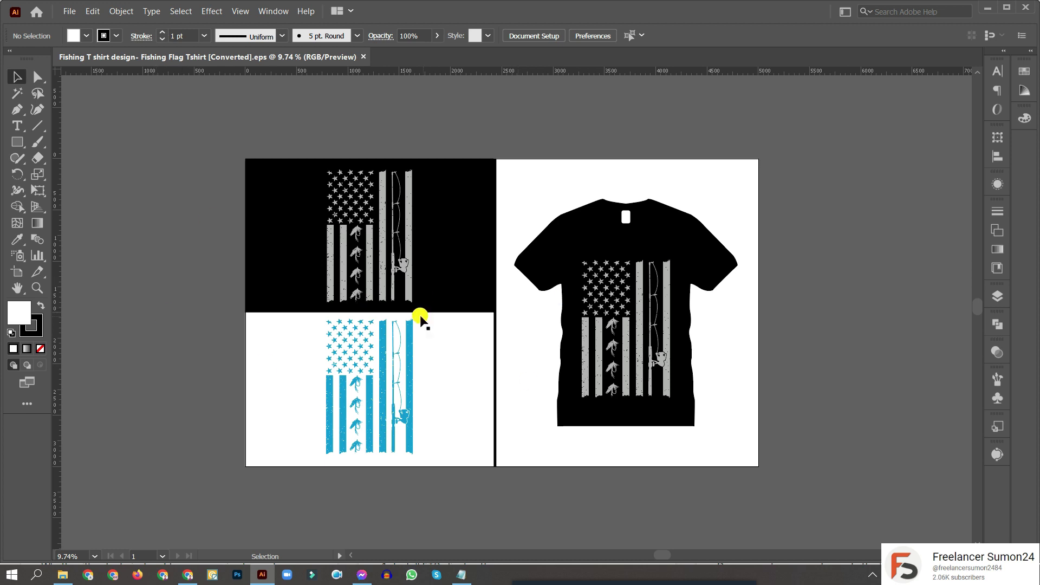
Save the design as "Fishing T shirt design- Fishing Flag Tshirt" in Illustrator 8 EPS format, replacing the existing file.
key(ctrl+shift+s)
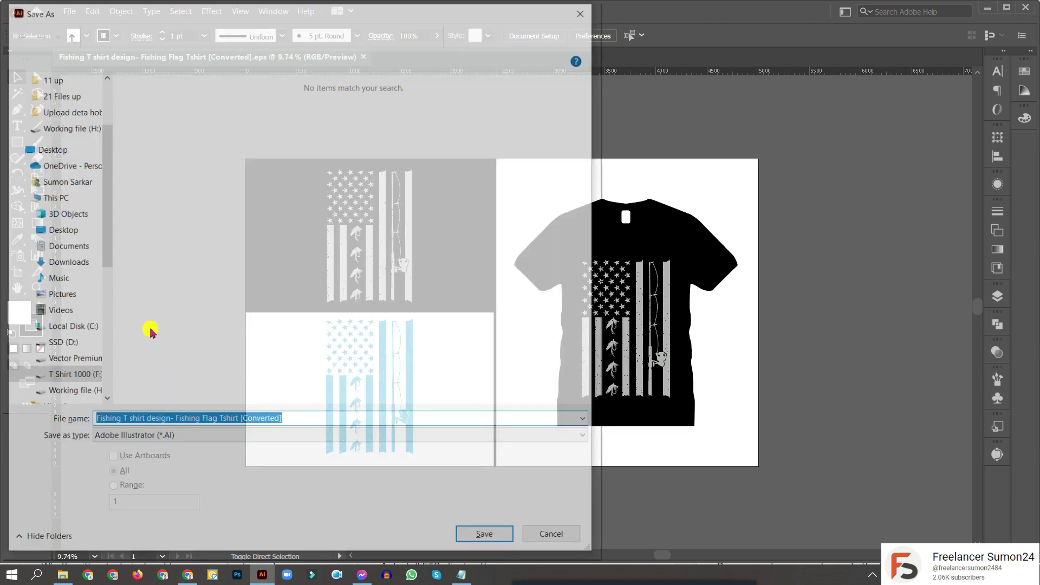
click(173, 437)
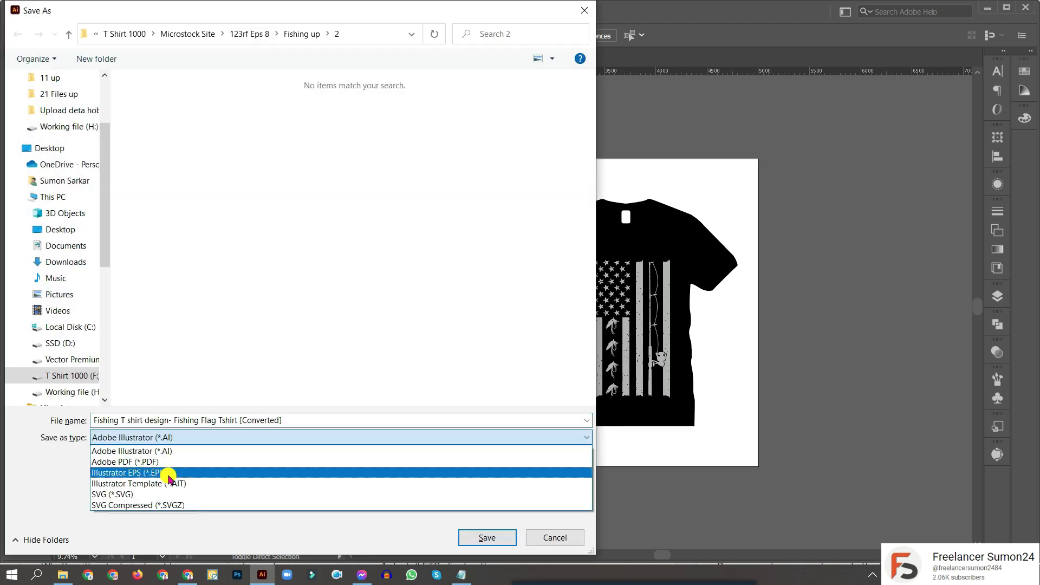
click(169, 474)
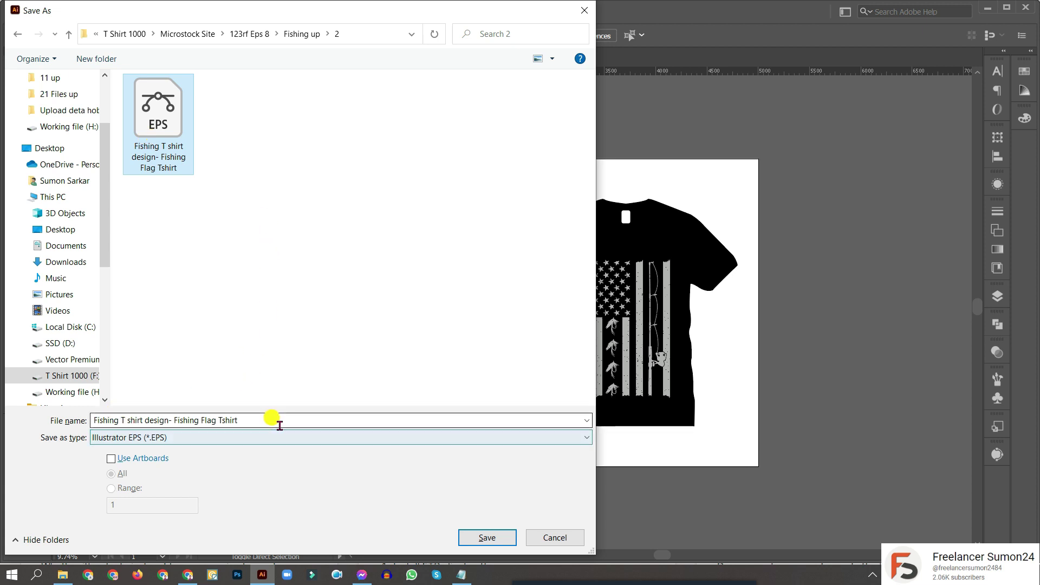
click(502, 541)
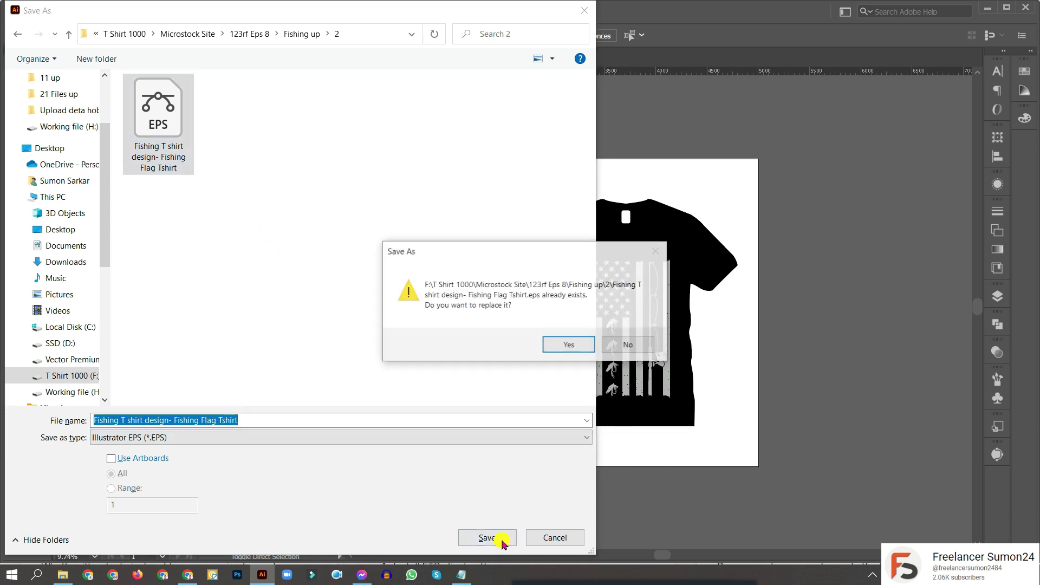
click(564, 345)
click(520, 92)
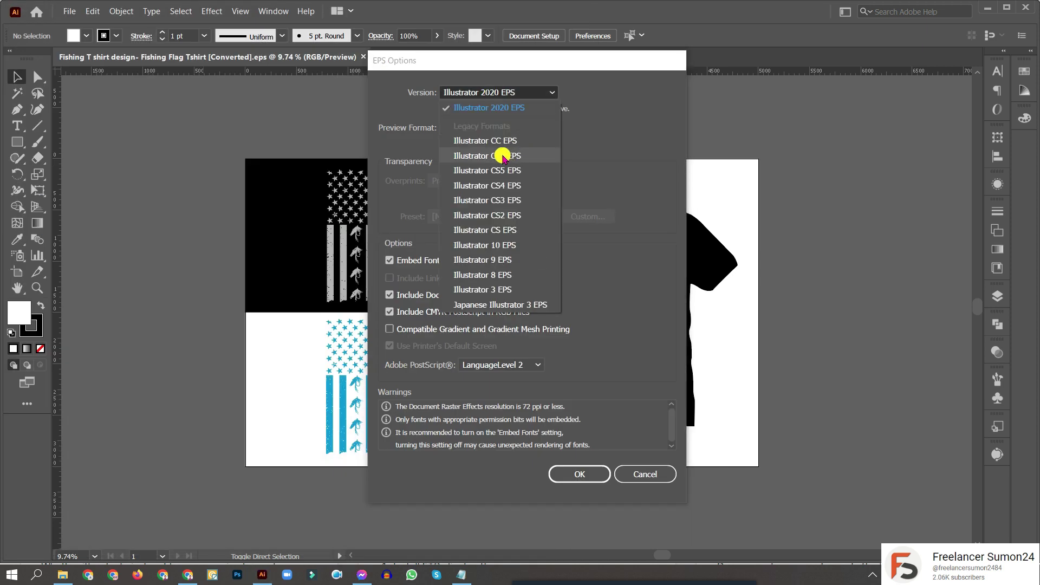
click(509, 274)
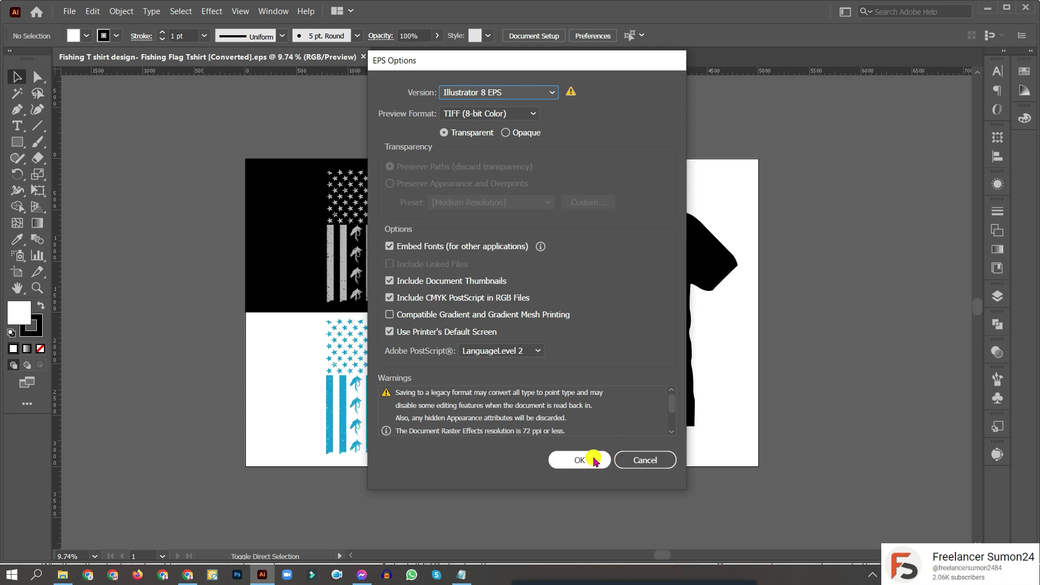
click(586, 460)
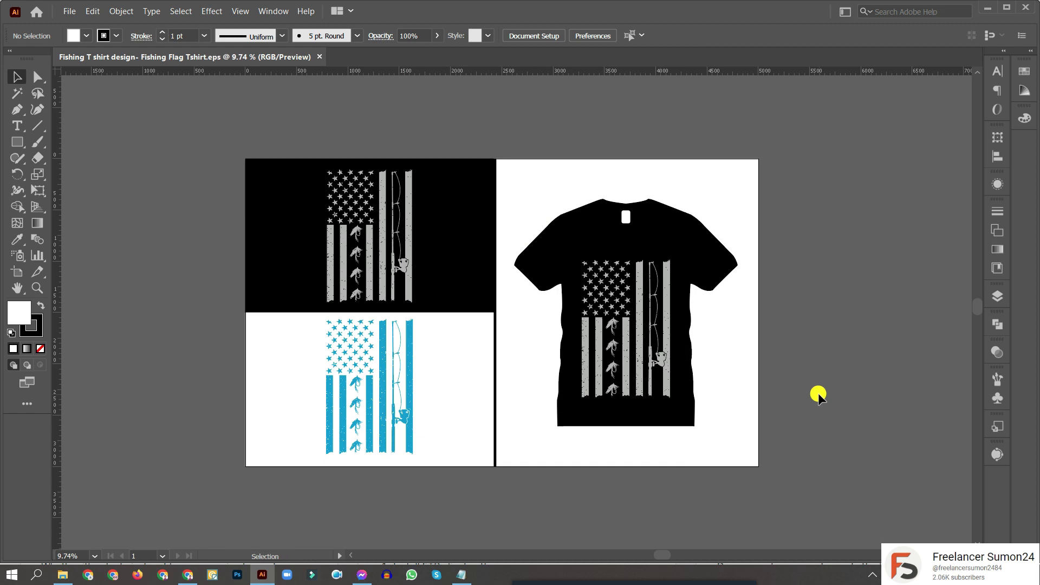
Export the artboard for web as a 5000 x 3000 px high-quality JPEG with the same filename as the EPS, in the same folder.
key(ctrl+alt+shift+s)
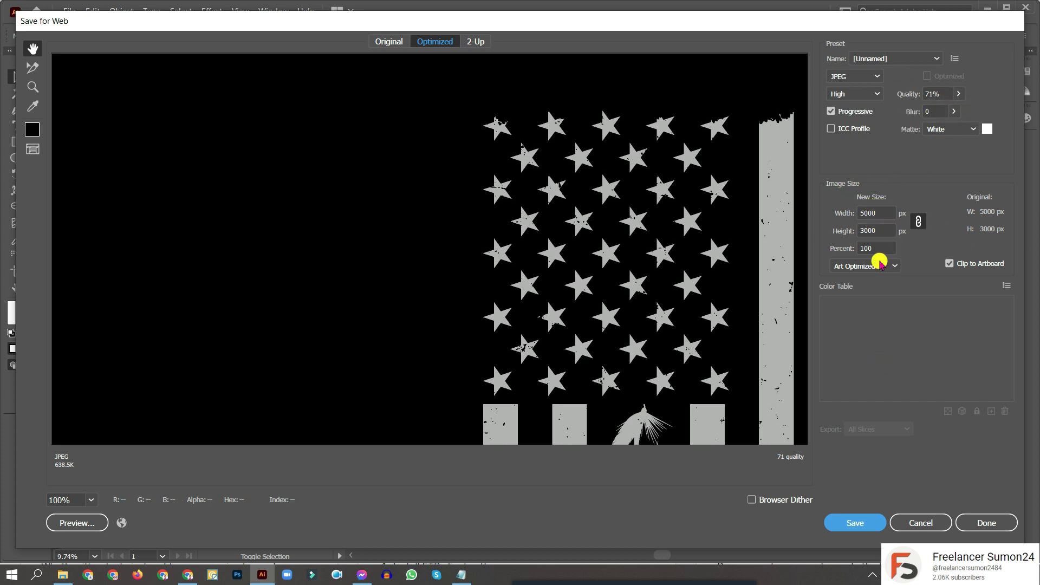
click(859, 522)
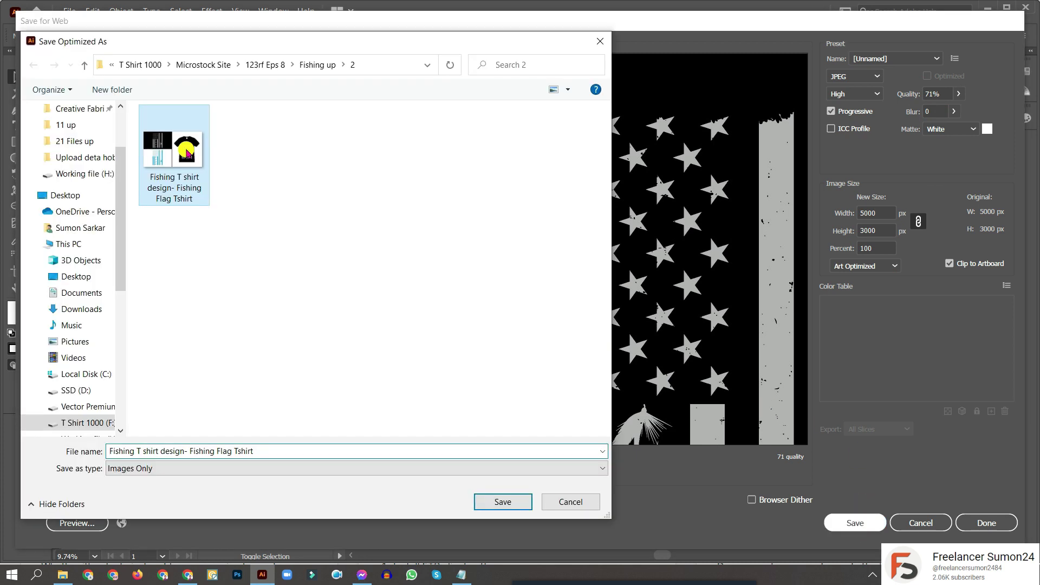
click(512, 499)
click(388, 308)
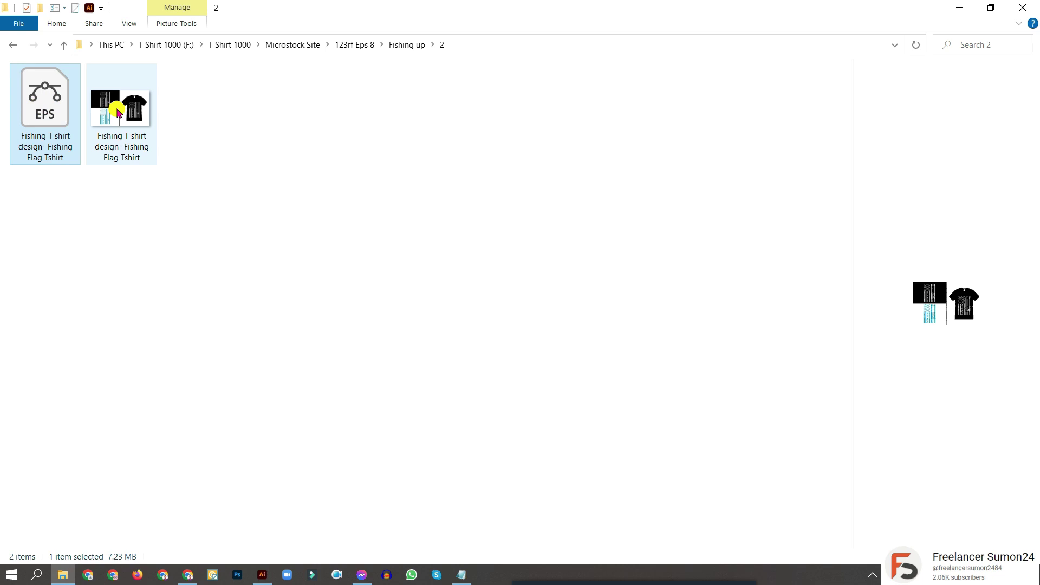
Check the exported JPG in its folder and upload it together with the matching EPS to the 123RF web upload page.
click(118, 112)
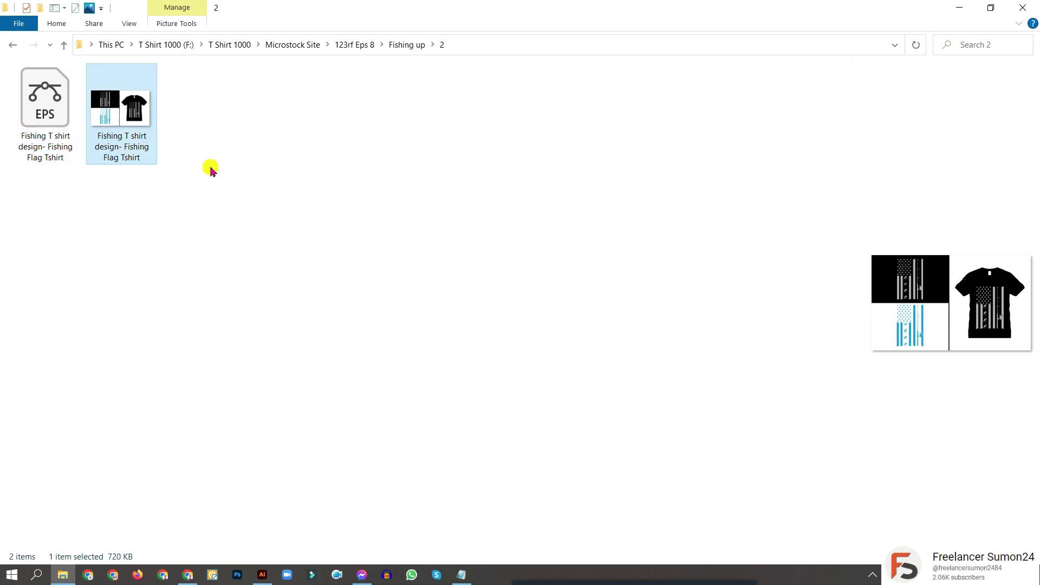
mouse_move(188, 573)
click(188, 573)
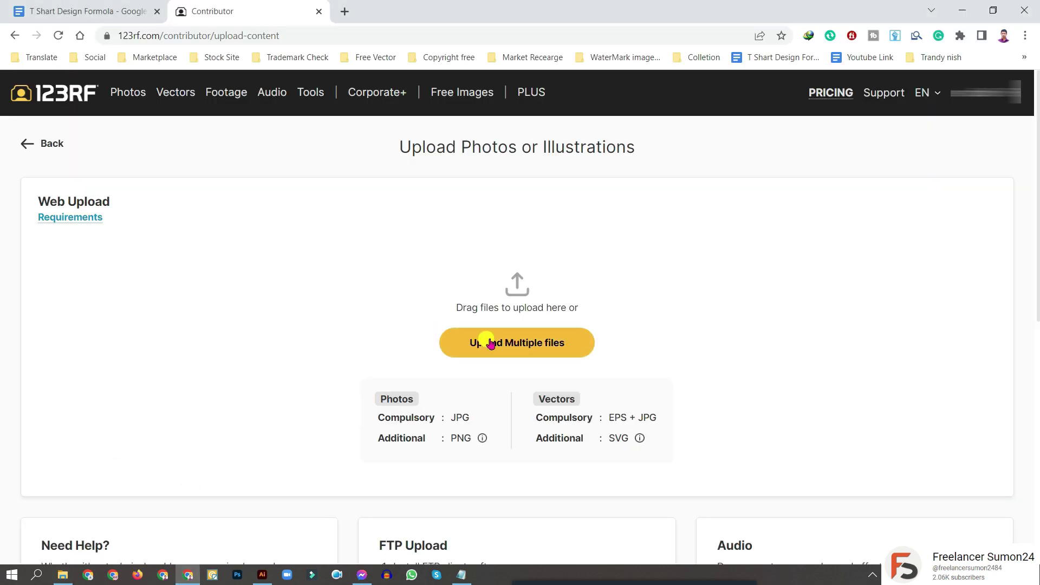
drag(609, 416, 697, 420)
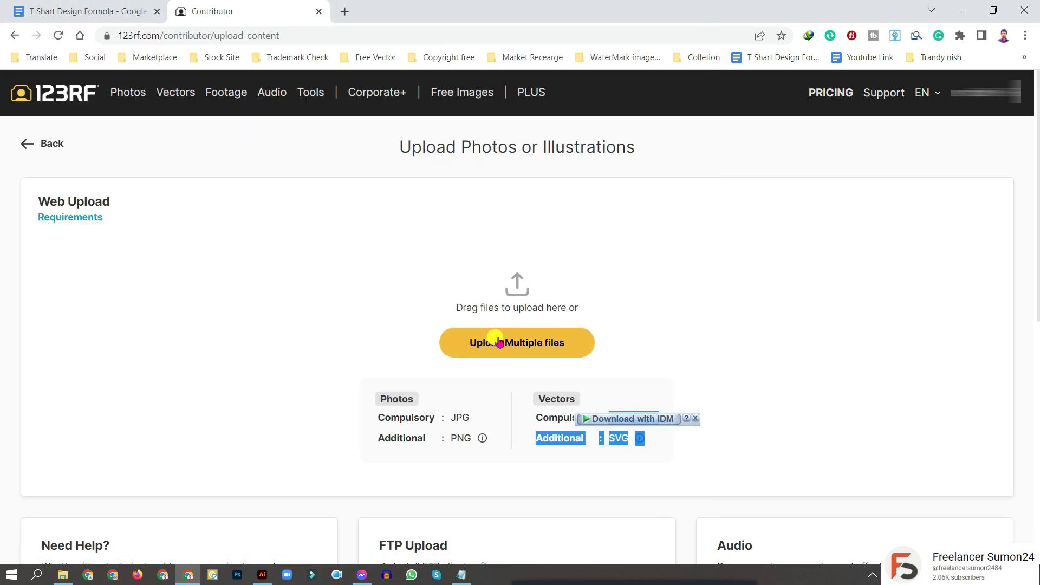
click(65, 574)
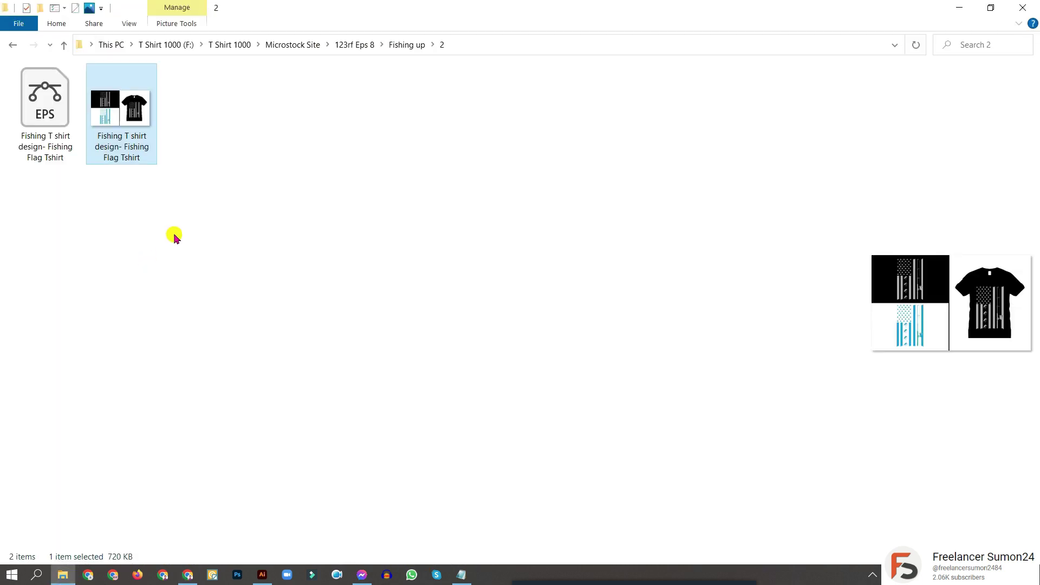
drag(234, 169, 503, 342)
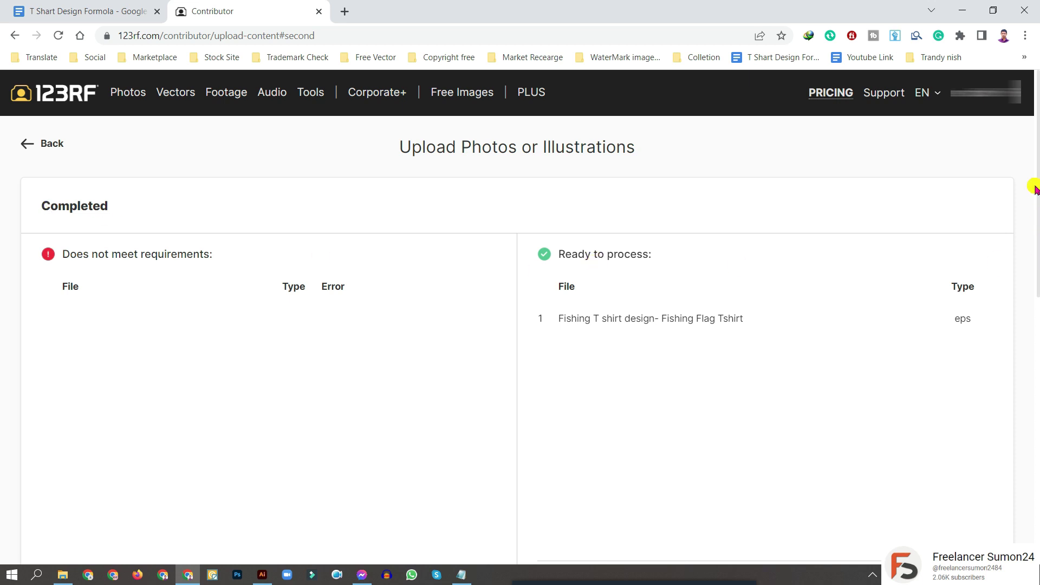
Accept the warranty statement for the uploaded media and agree to proceed with the submission.
drag(1034, 133, 1028, 321)
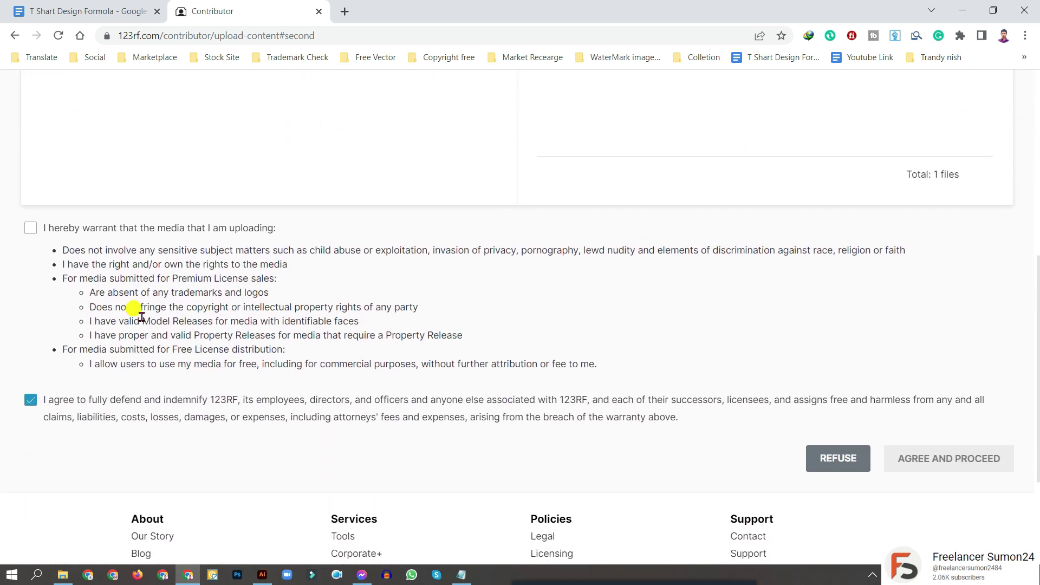
click(29, 232)
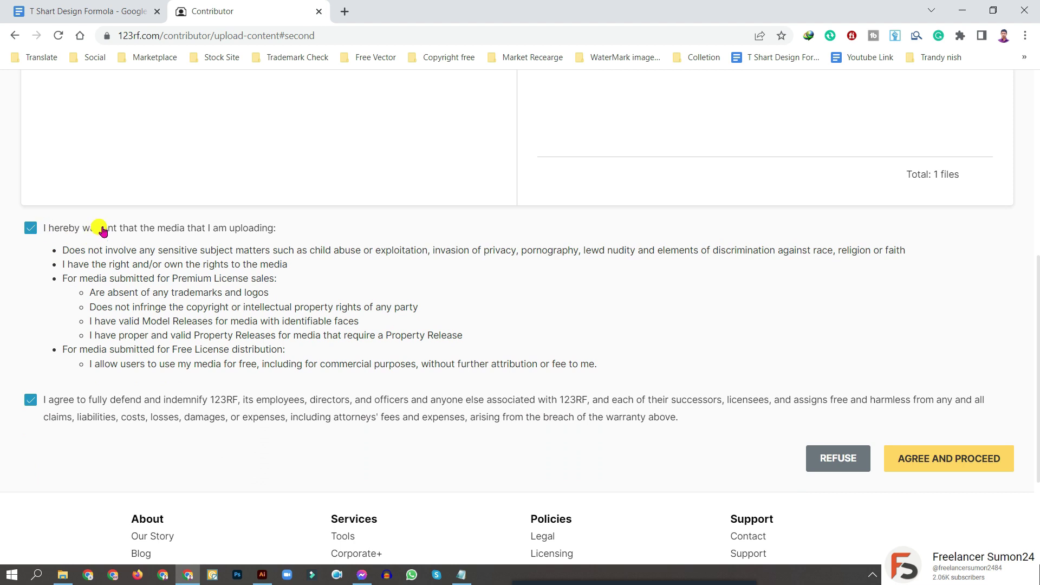
click(953, 463)
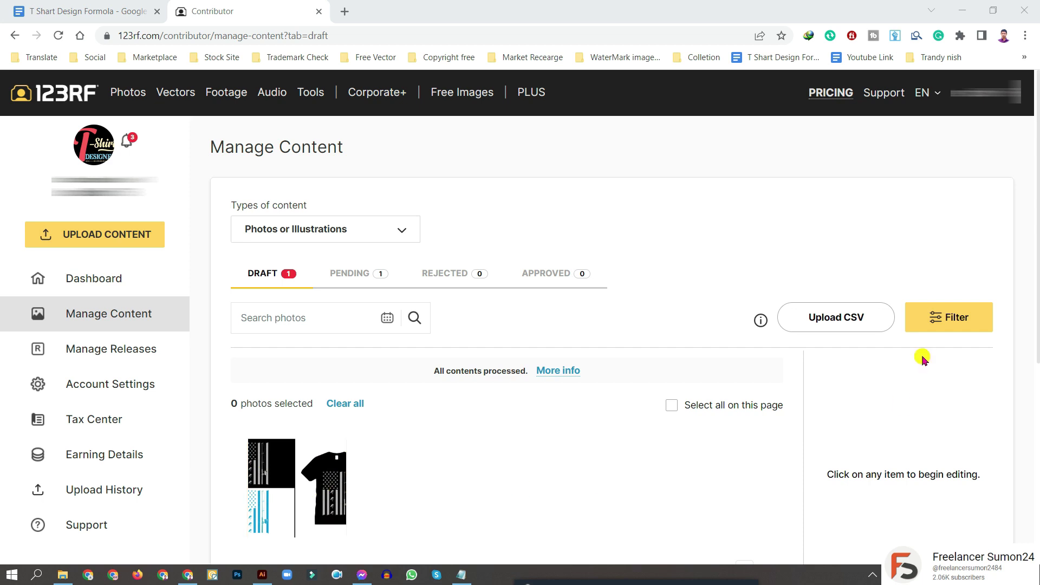
Select the draft fishing T-shirt vector for editing and set its photo location to Bangladesh.
scroll(1034, 146, down, 2)
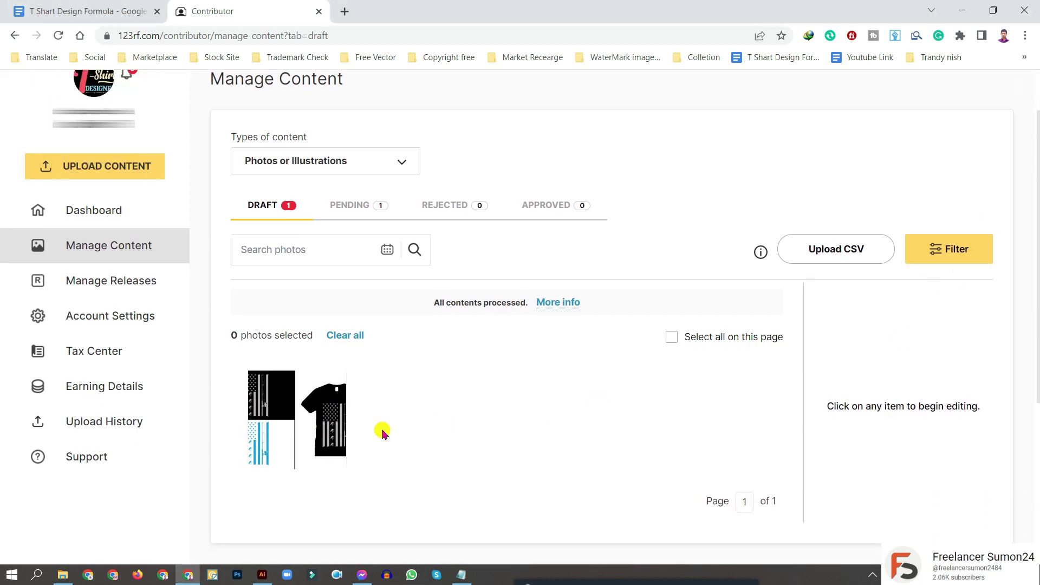
click(274, 431)
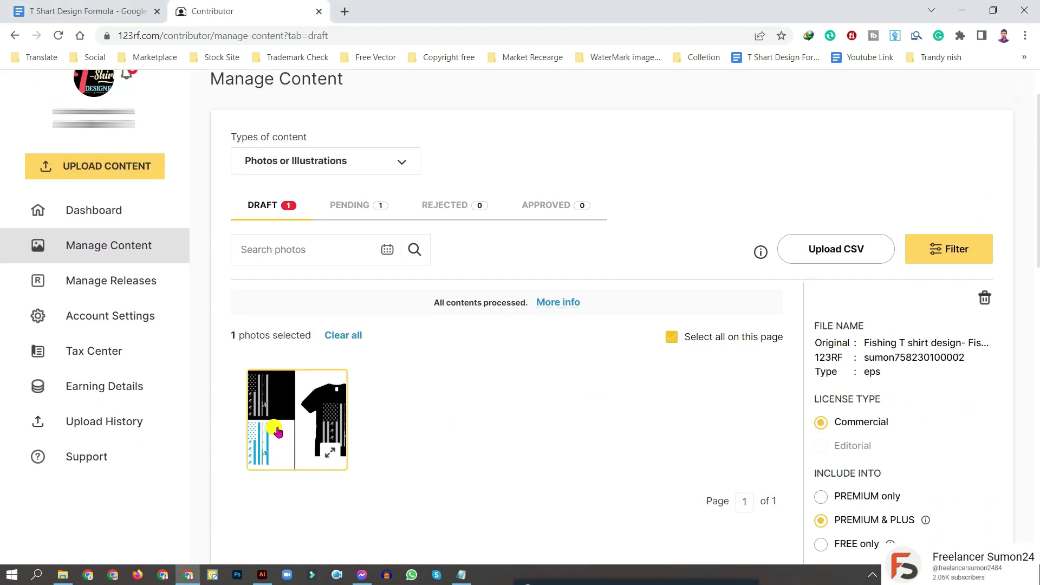
drag(1035, 187, 1035, 246)
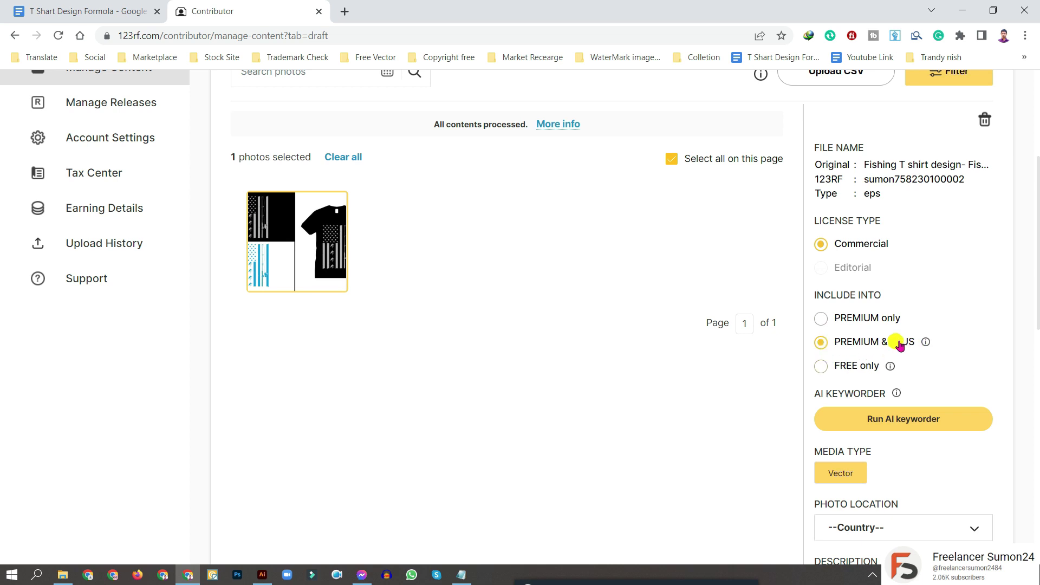
drag(1034, 192, 1035, 279)
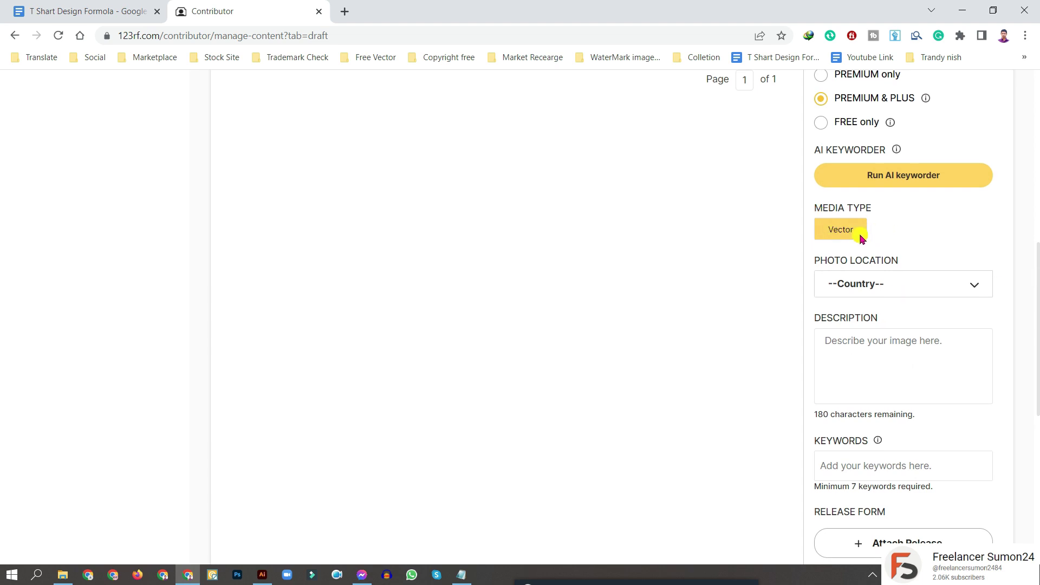
click(919, 291)
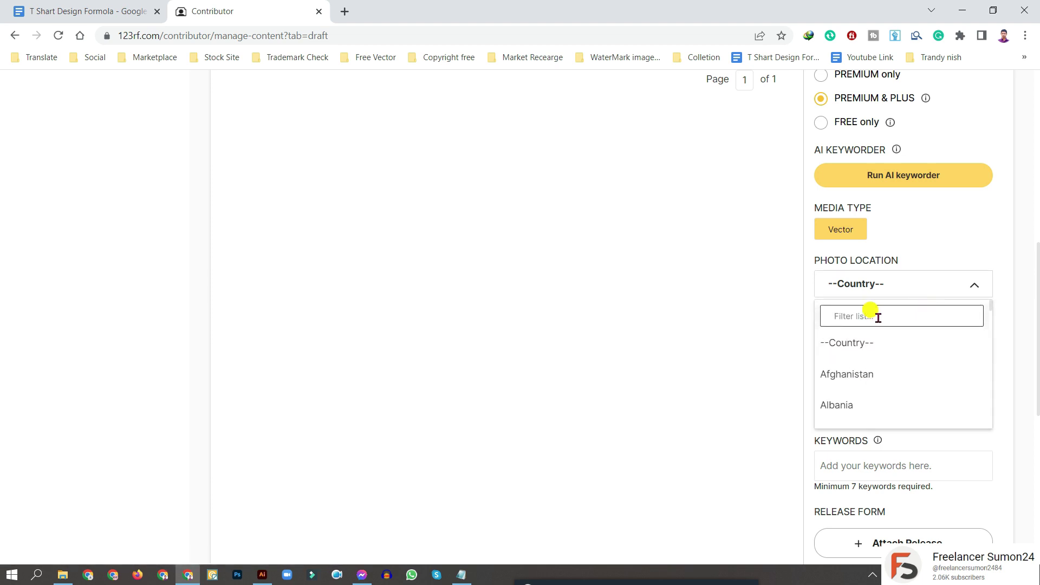
text(bang)
key(Return)
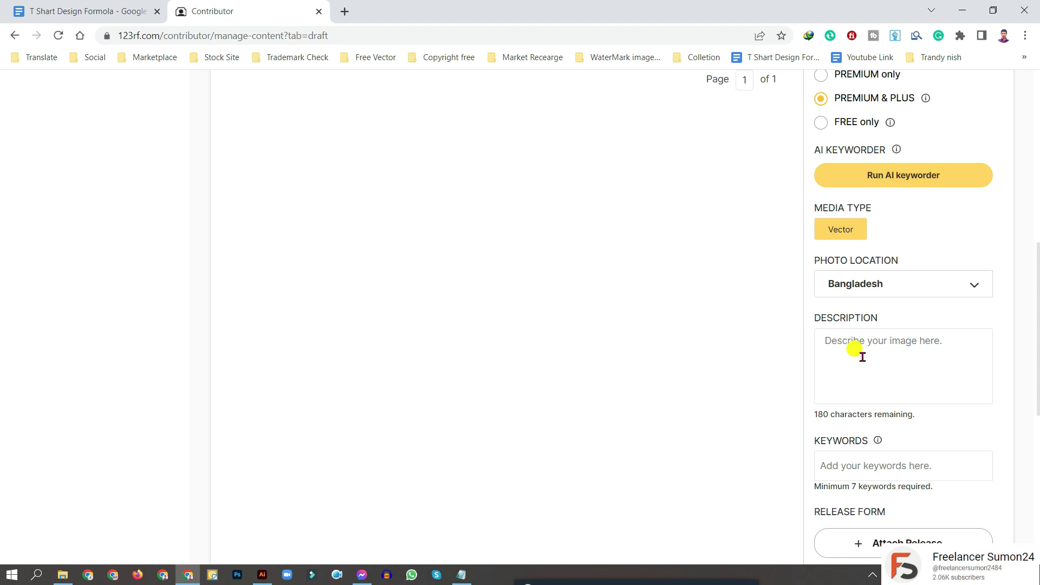
Paste the prepared description and the list of fishing T-shirt keywords into the draft's details.
drag(829, 415, 812, 420)
click(822, 410)
key(ctrl+v)
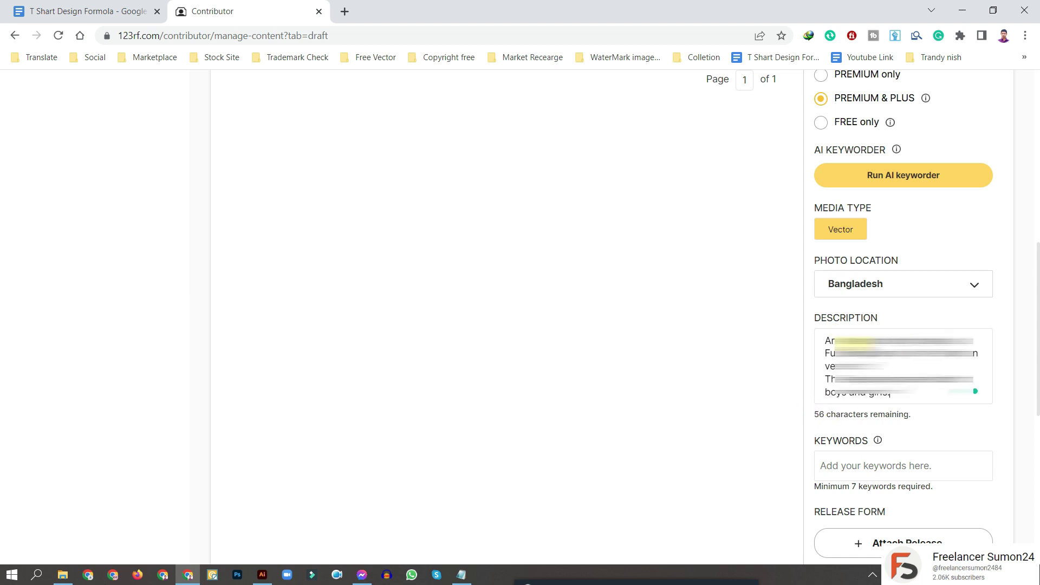
drag(1035, 276, 1033, 329)
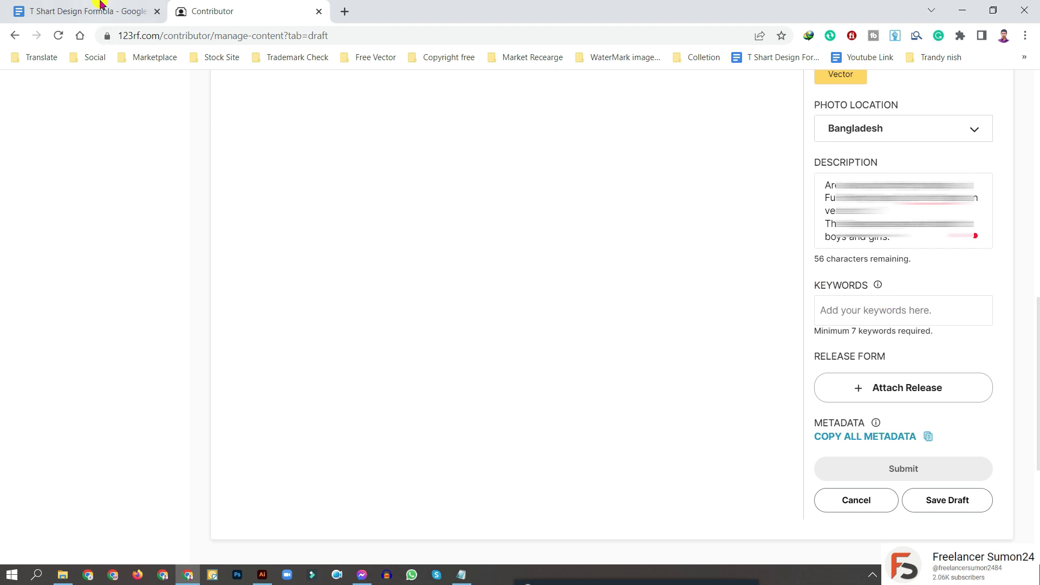
key(ctrl+v)
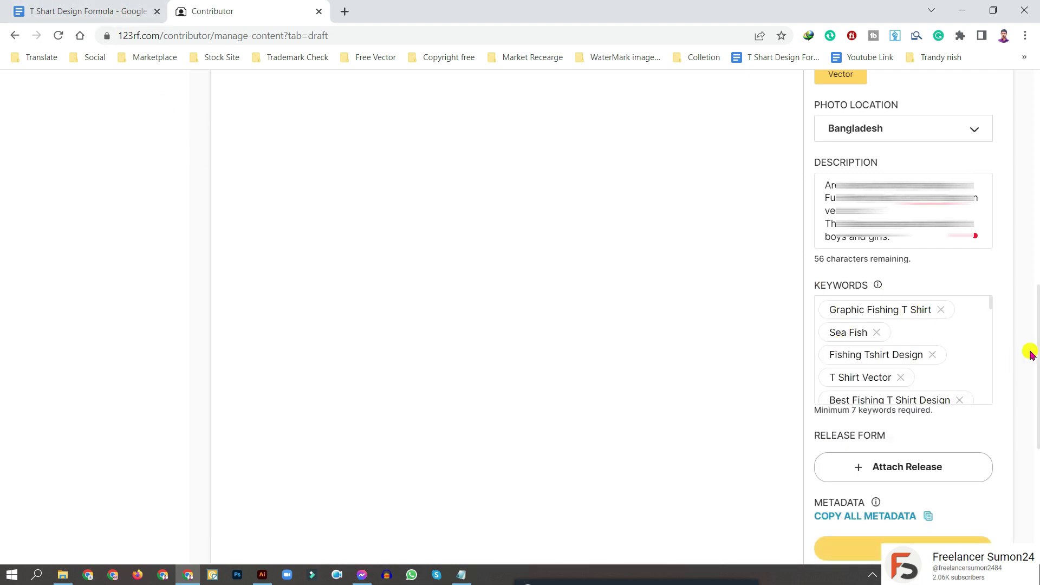
Review the completed details of the draft and submit it for approval.
drag(1036, 307, 1035, 343)
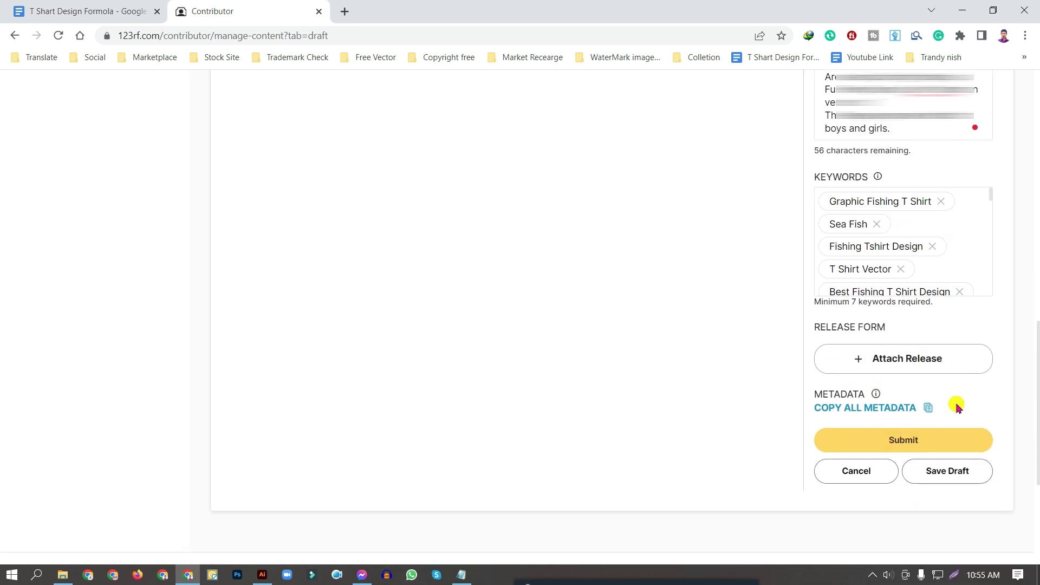
scroll(599, 388, up, 13)
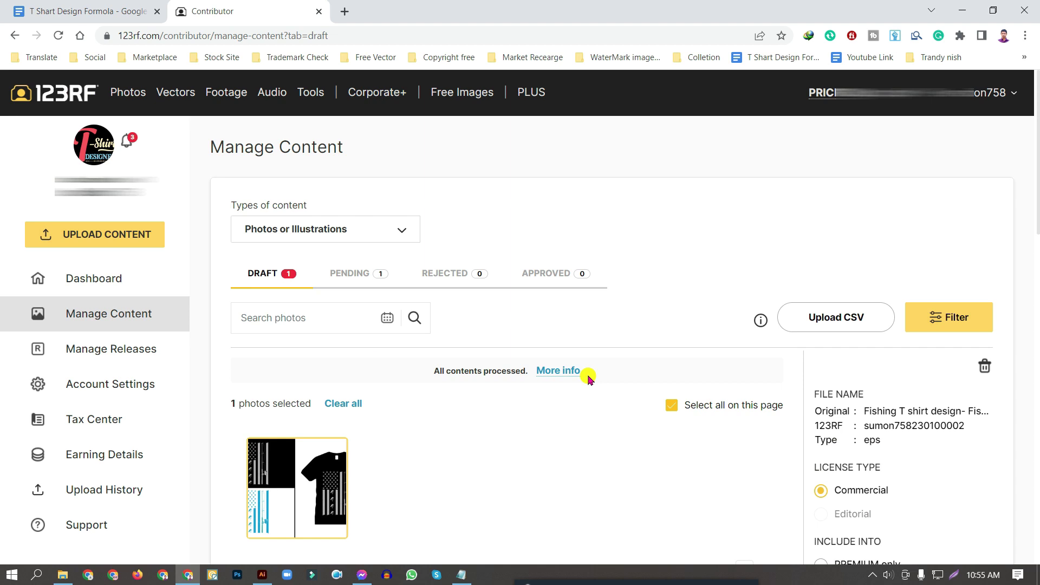
scroll(589, 377, down, 8)
scroll(589, 378, down, 5)
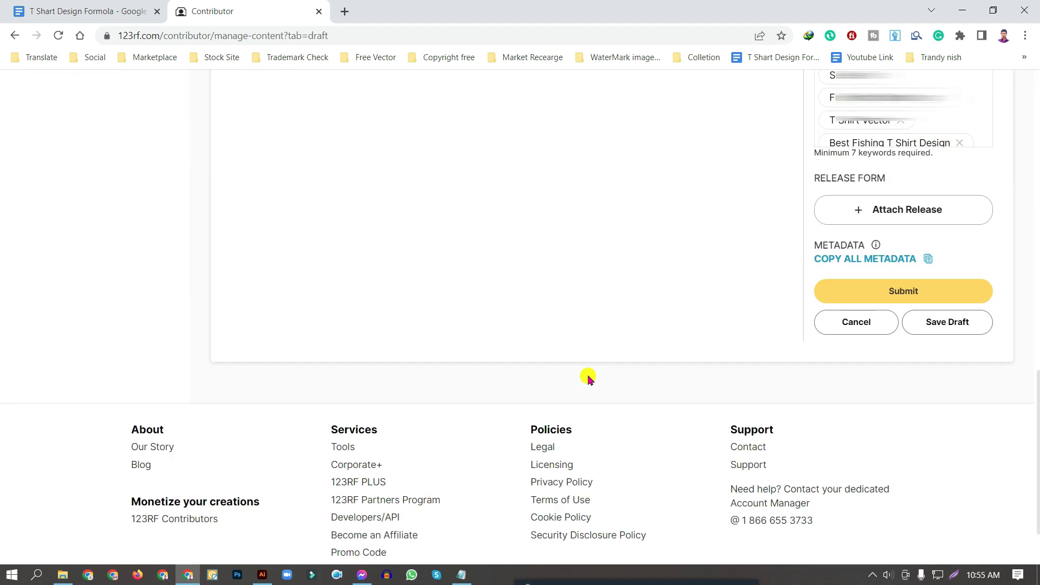
click(911, 295)
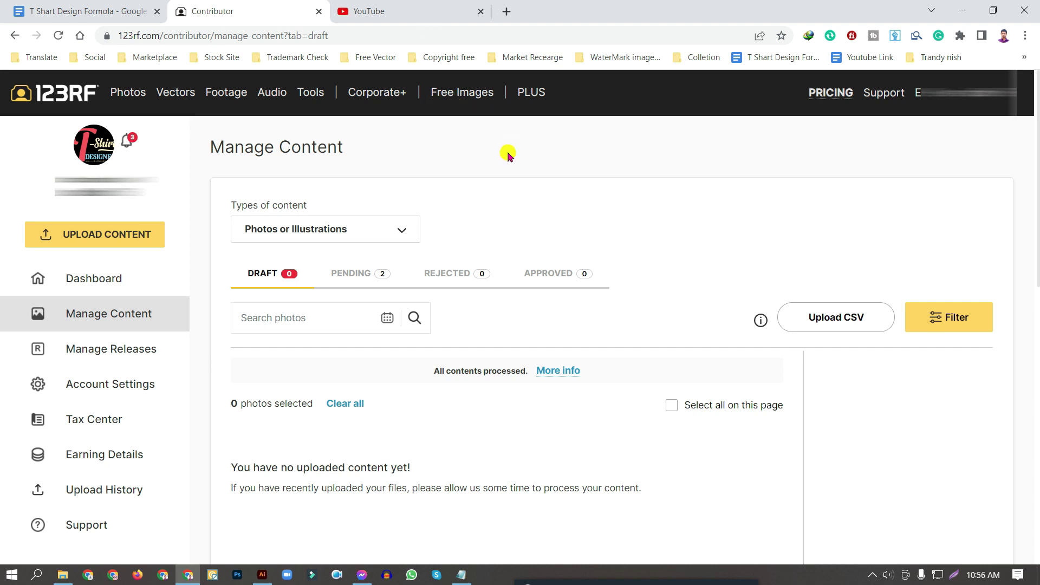
Switch to YouTube and browse the created playlists of the T-shirt design channel.
click(431, 12)
drag(415, 280, 464, 293)
click(441, 325)
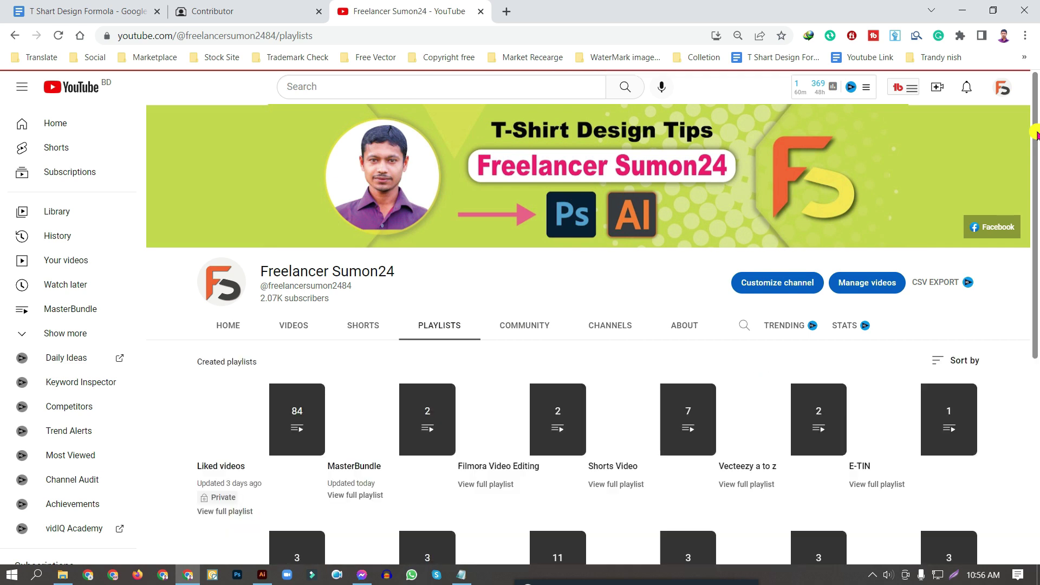
drag(1036, 131, 1035, 238)
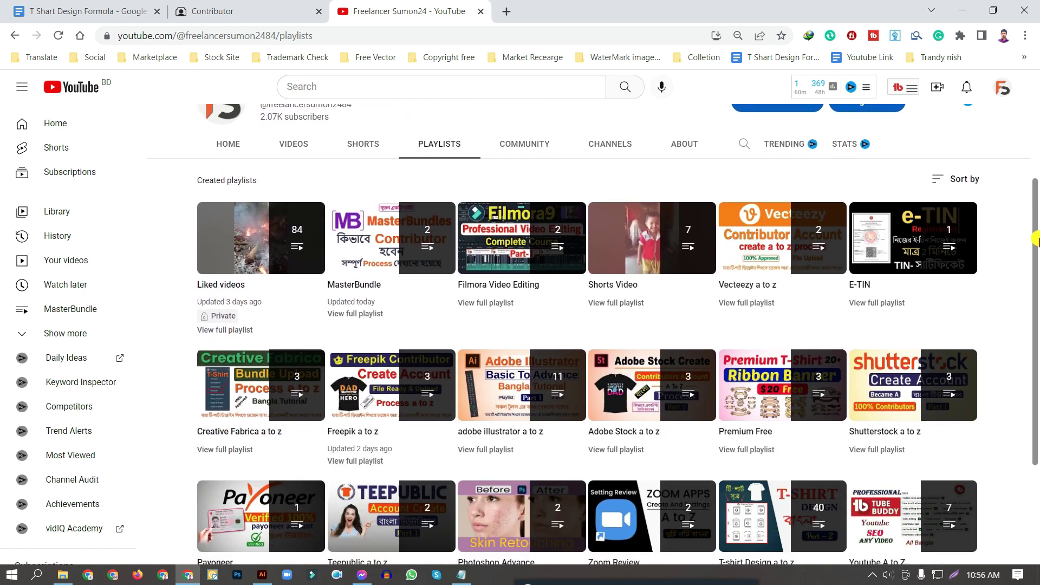